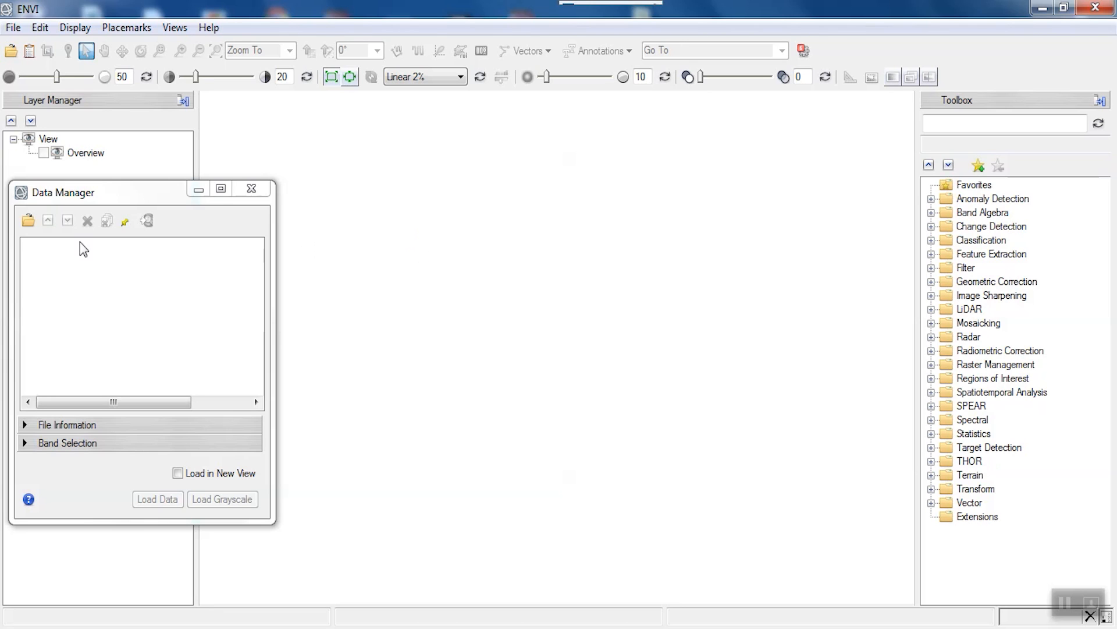
- Load the Landsat 8 scene LC08_L1TP_170033_20200929 from its MTL.txt metadata file
left_click(30, 226)
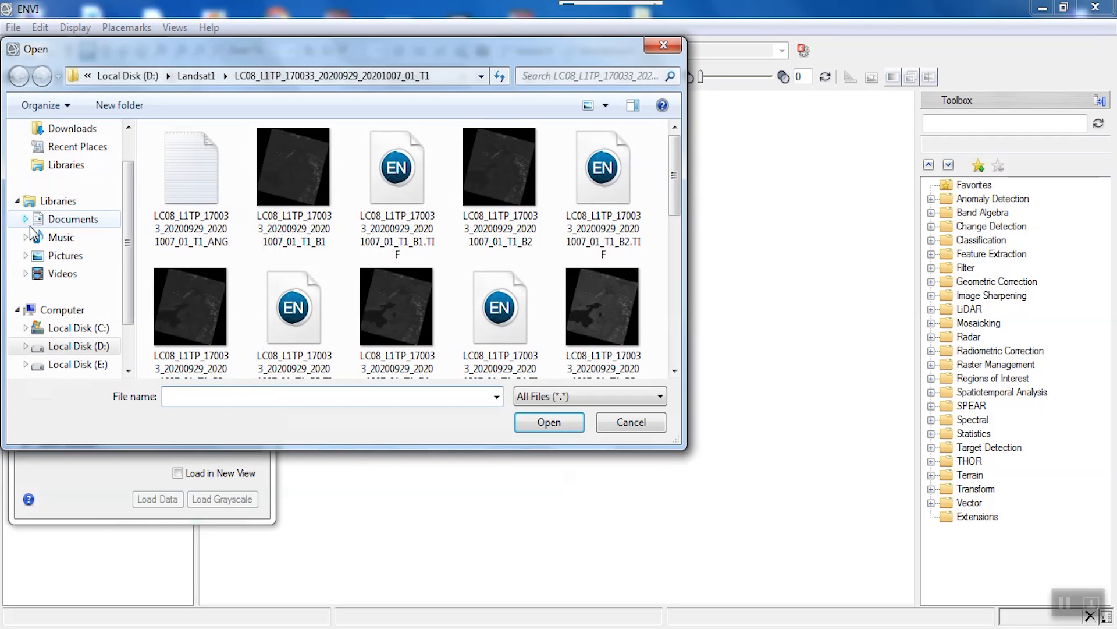
left_click(314, 177)
scroll(313, 186, "down", 5)
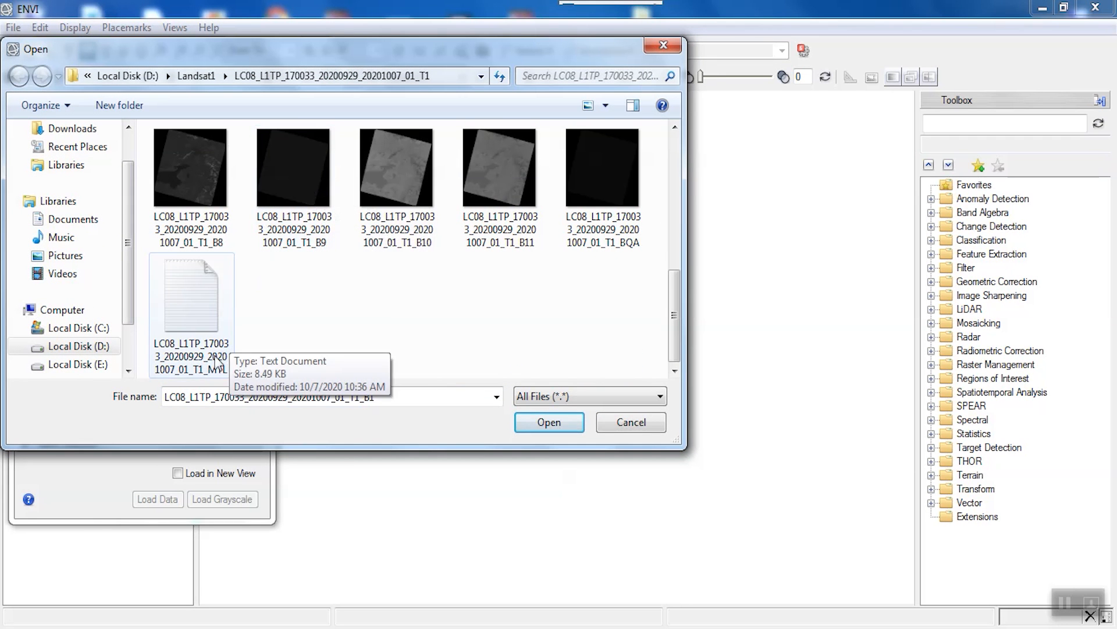
left_click(172, 343)
left_click(529, 425)
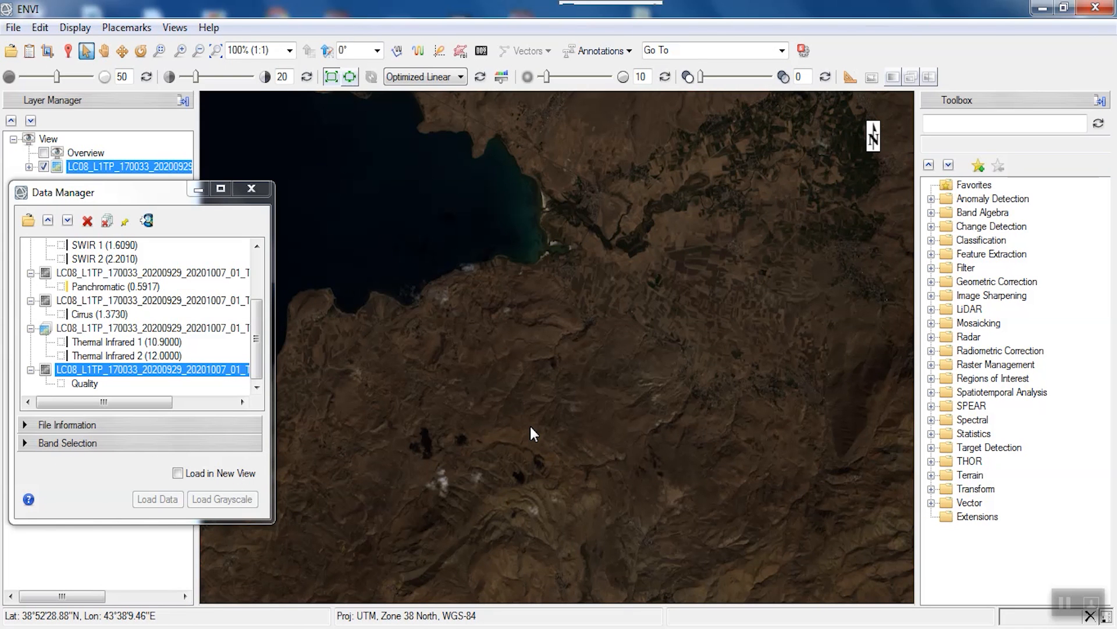
- Pan and zoom the view onto the farmland valley northeast of the lake
left_click_drag(171, 193, 149, 189)
left_click(105, 51)
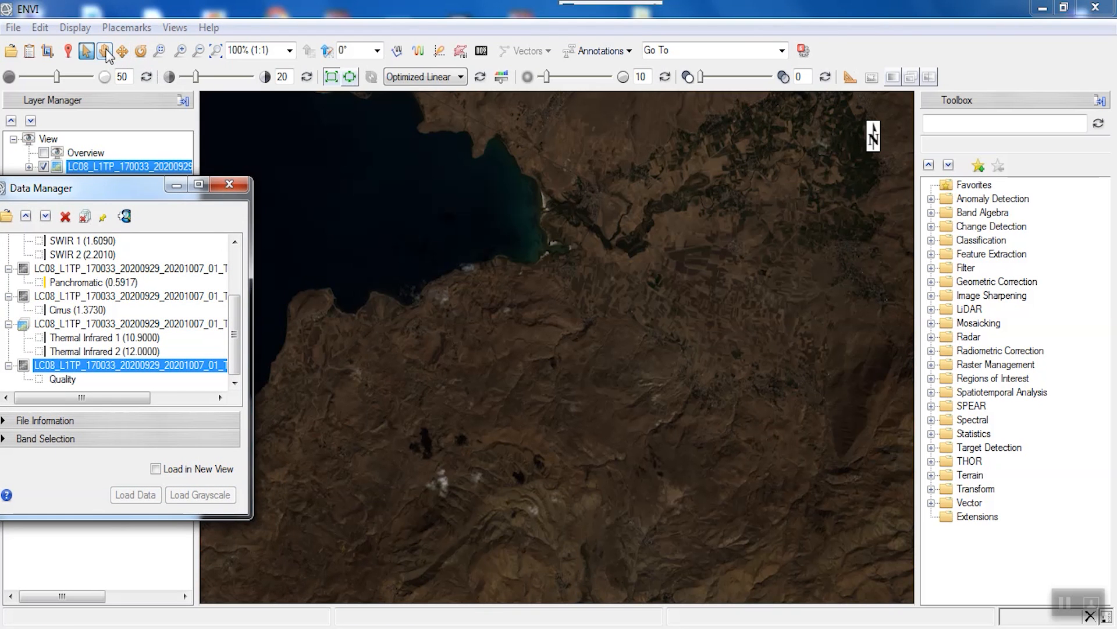
left_click_drag(643, 236, 461, 449)
scroll(471, 419, "up", 1)
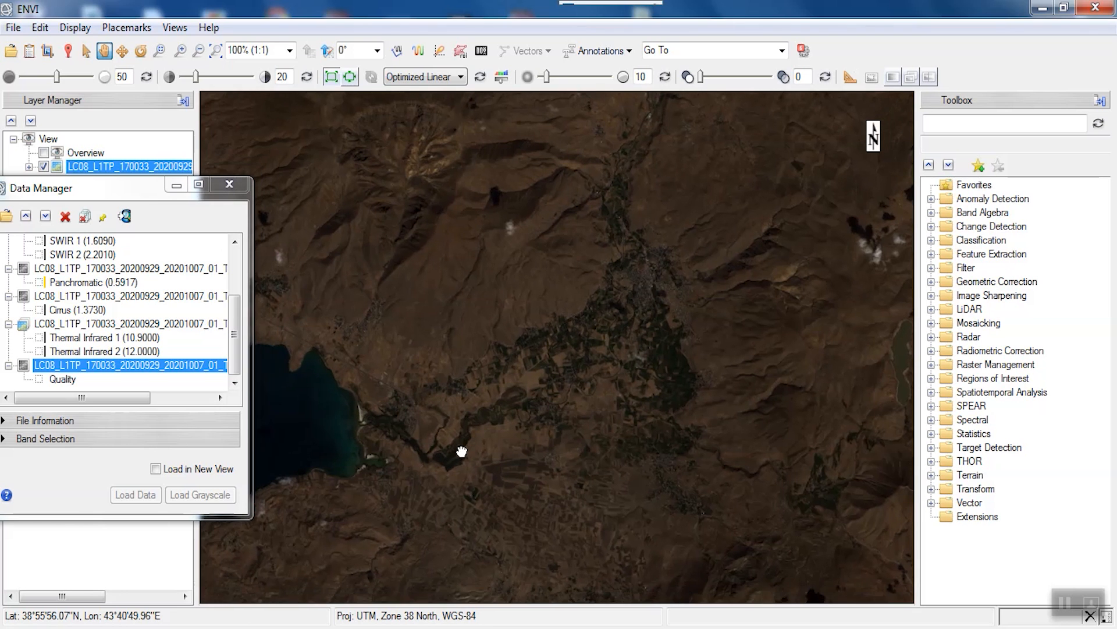
scroll(484, 363, "up", 1)
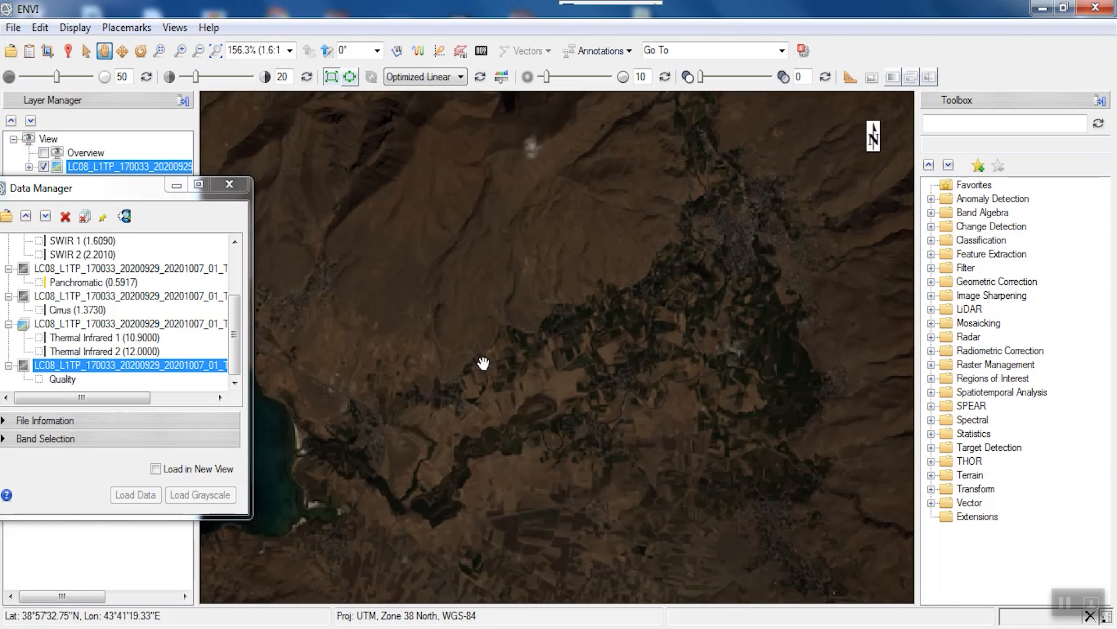
left_click(176, 186)
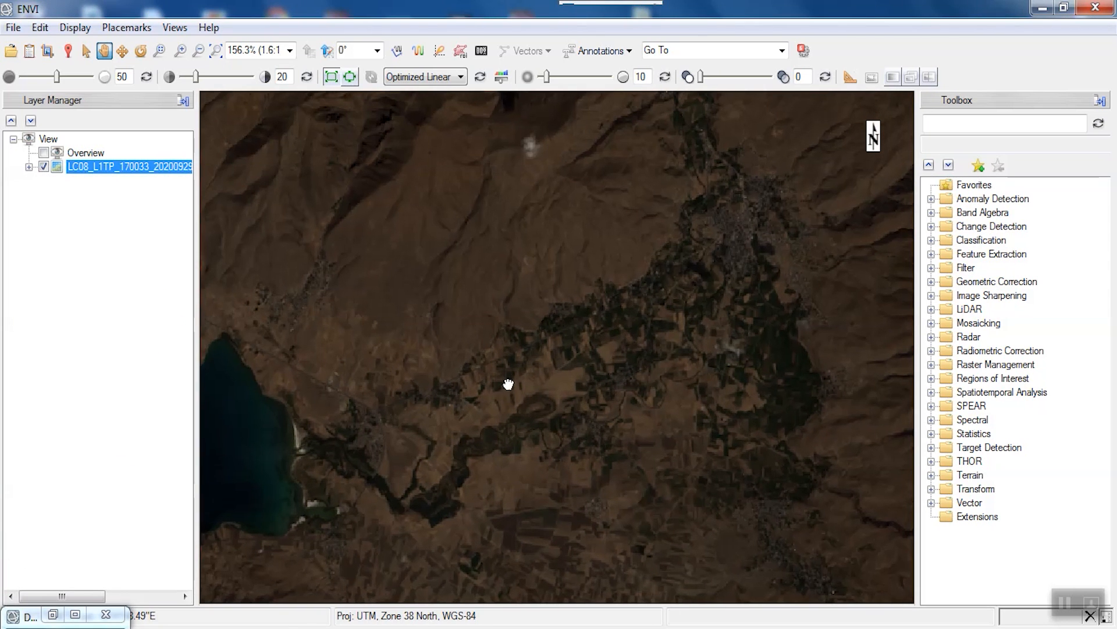
left_click_drag(509, 391, 512, 359)
scroll(514, 354, "up", 1)
scroll(514, 353, "up", 1)
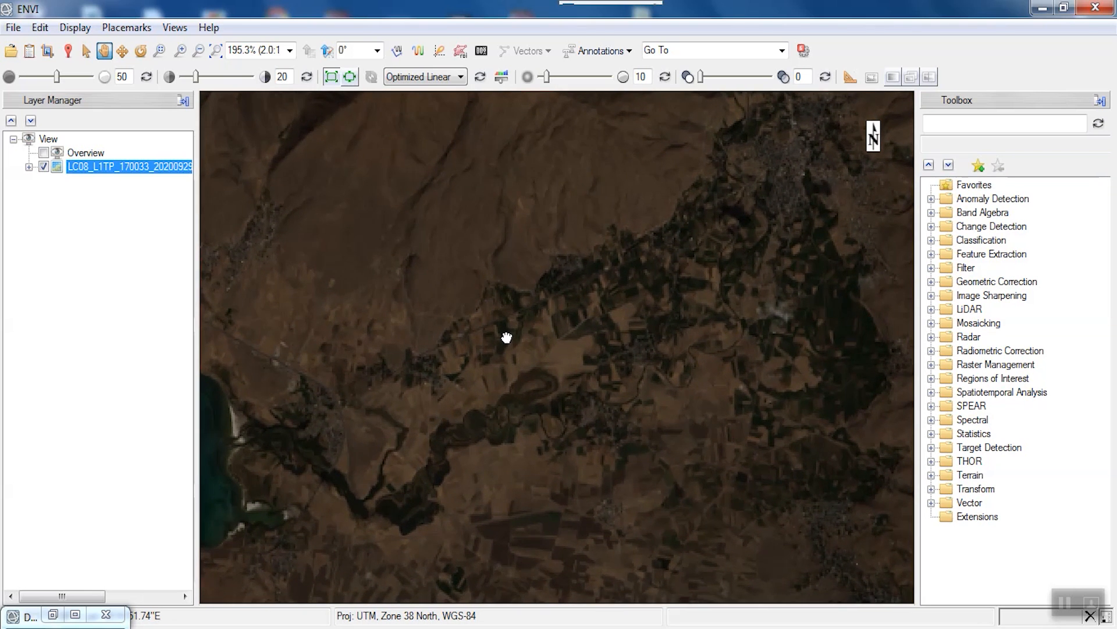
- Launch Radiometric Calibration on the MultiSpectral file, subset to the current view extent (449 × 305 pixels)
left_click(944, 124)
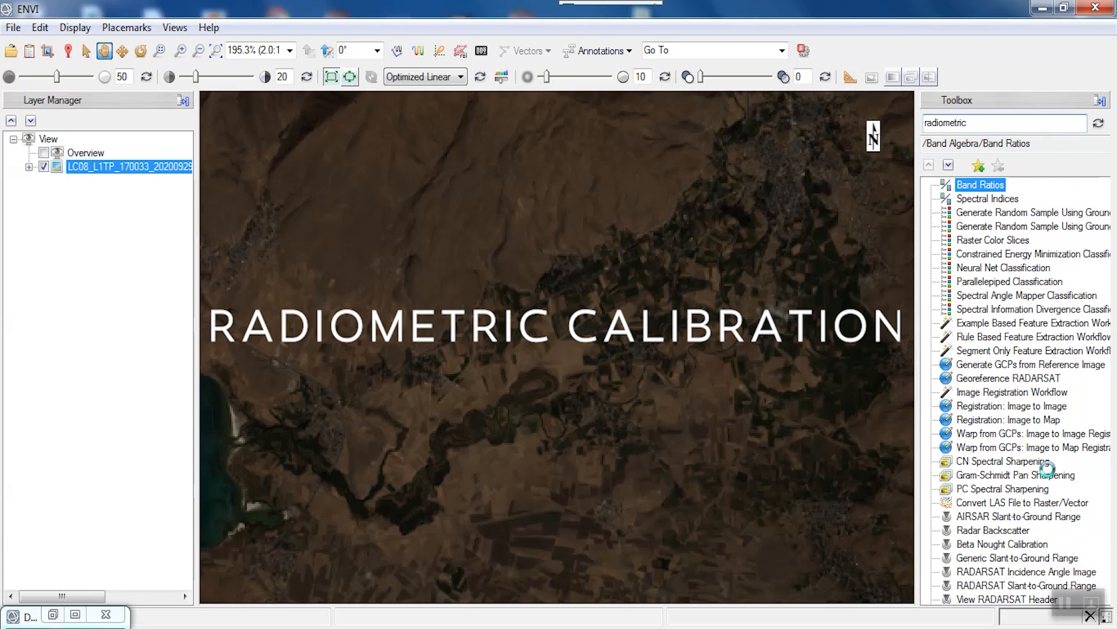
double_click(1001, 184)
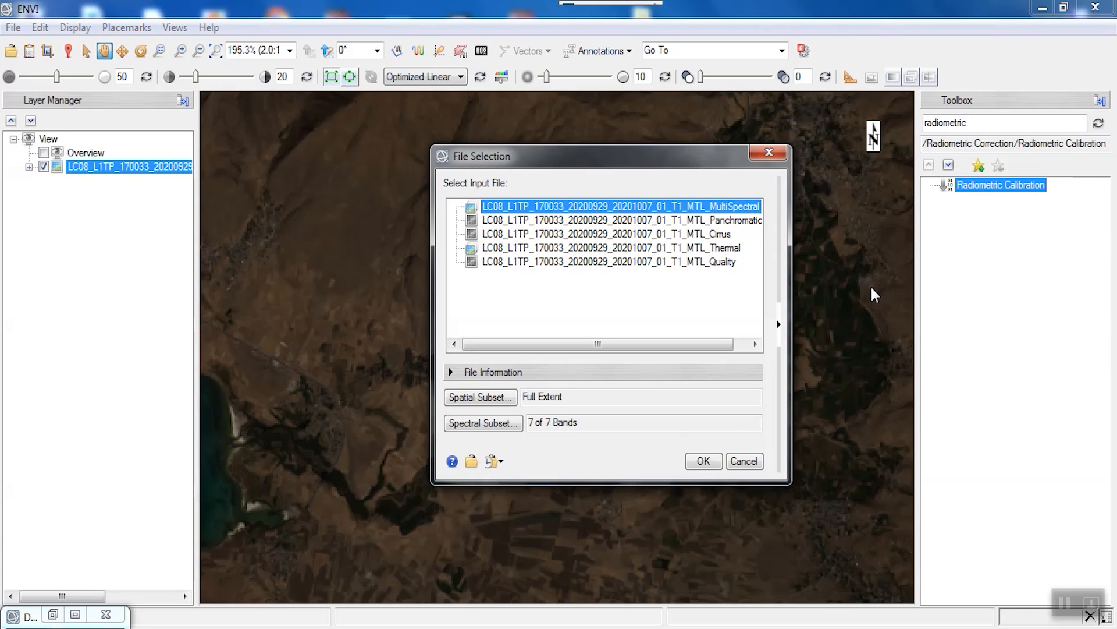
left_click(777, 320)
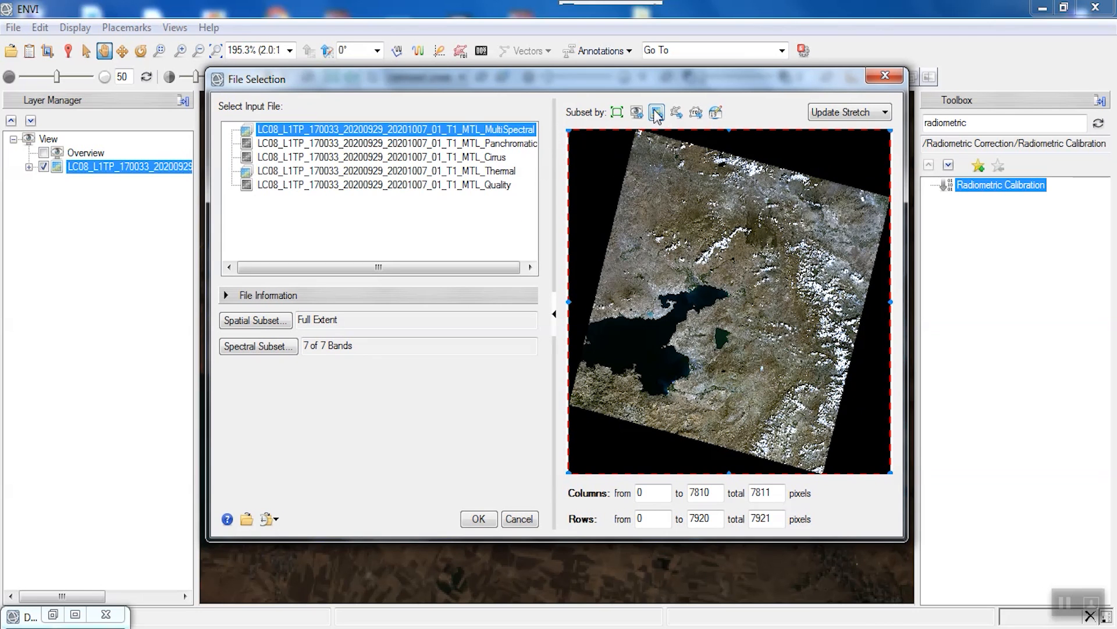
left_click(643, 116)
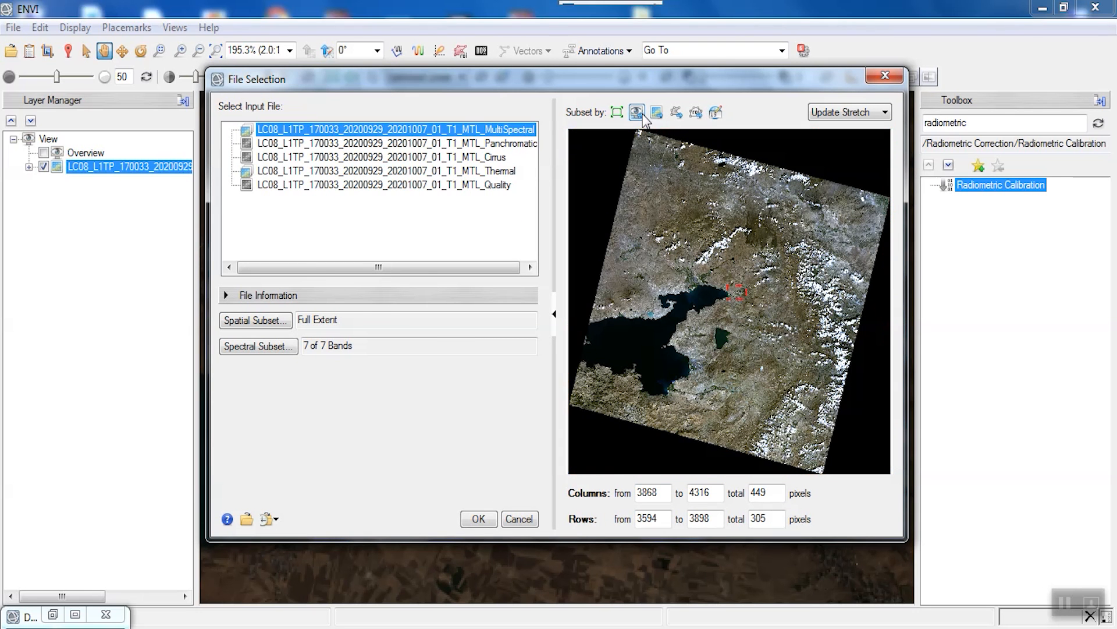
left_click(475, 524)
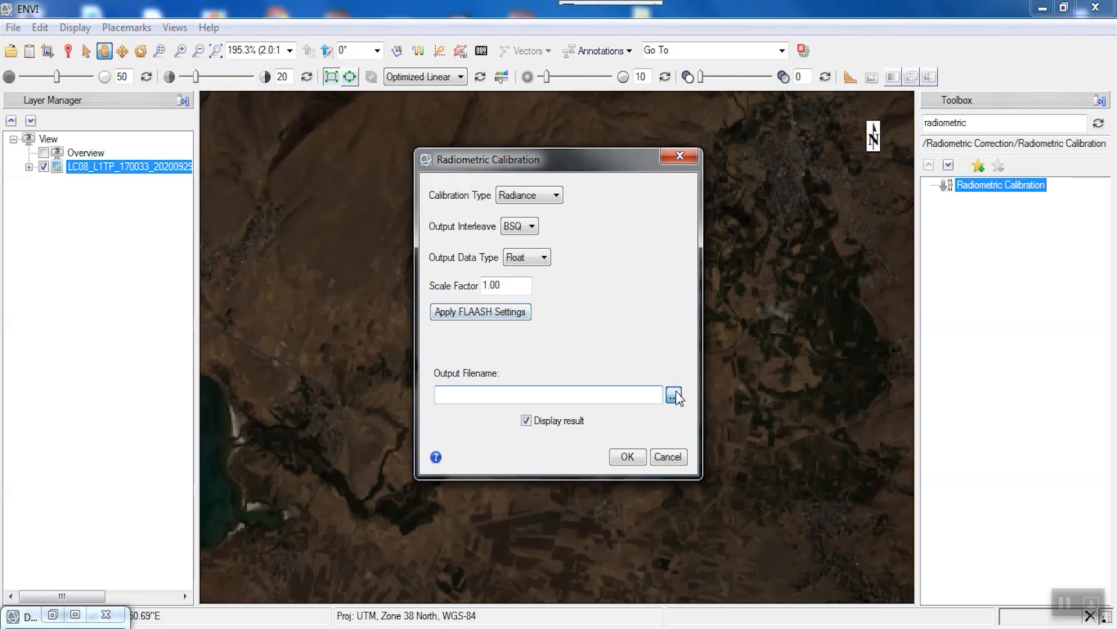
- Save the calibrated output as Radio in a new folder Vegetation\2 and run the calibration
left_click(675, 396)
left_click(728, 210)
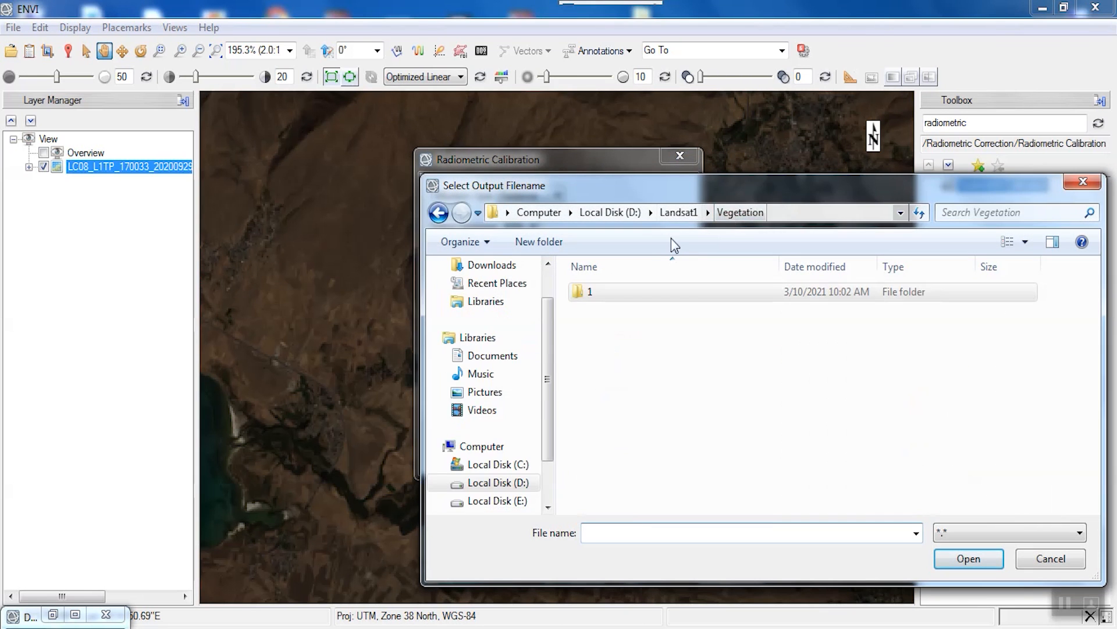
left_click(559, 242)
type("2")
left_click(599, 355)
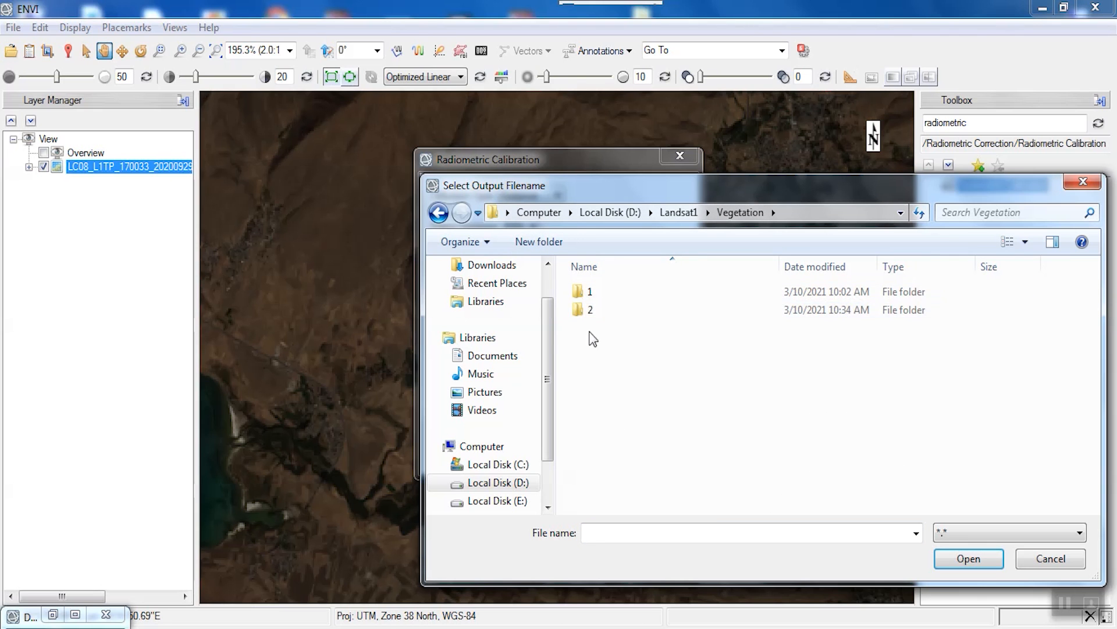
double_click(584, 310)
left_click(774, 530)
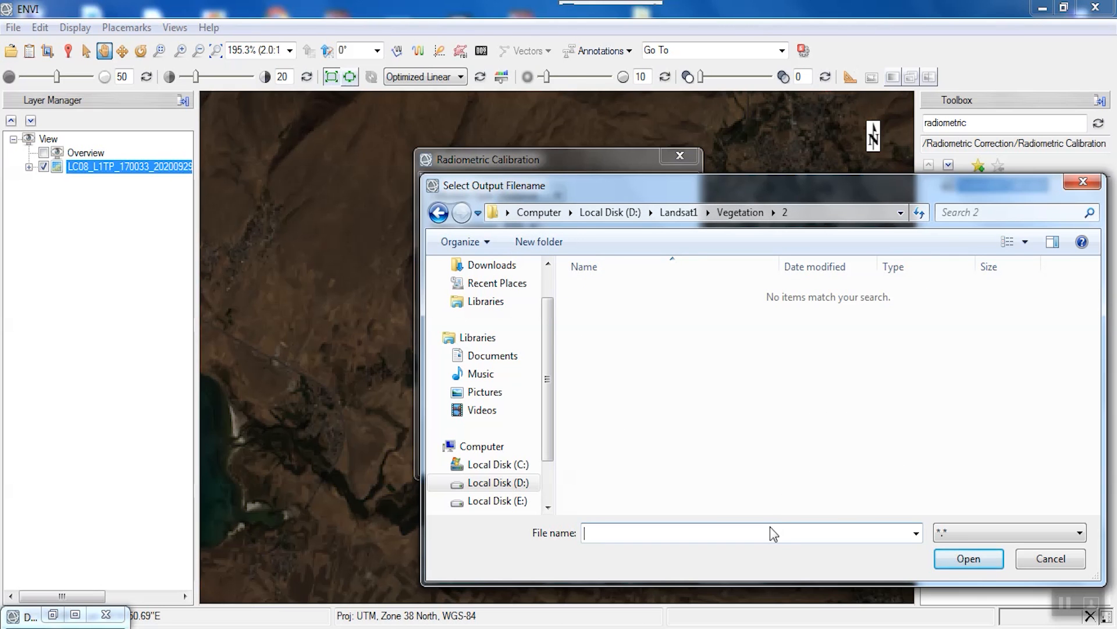
type("Radiometric")
key("Return")
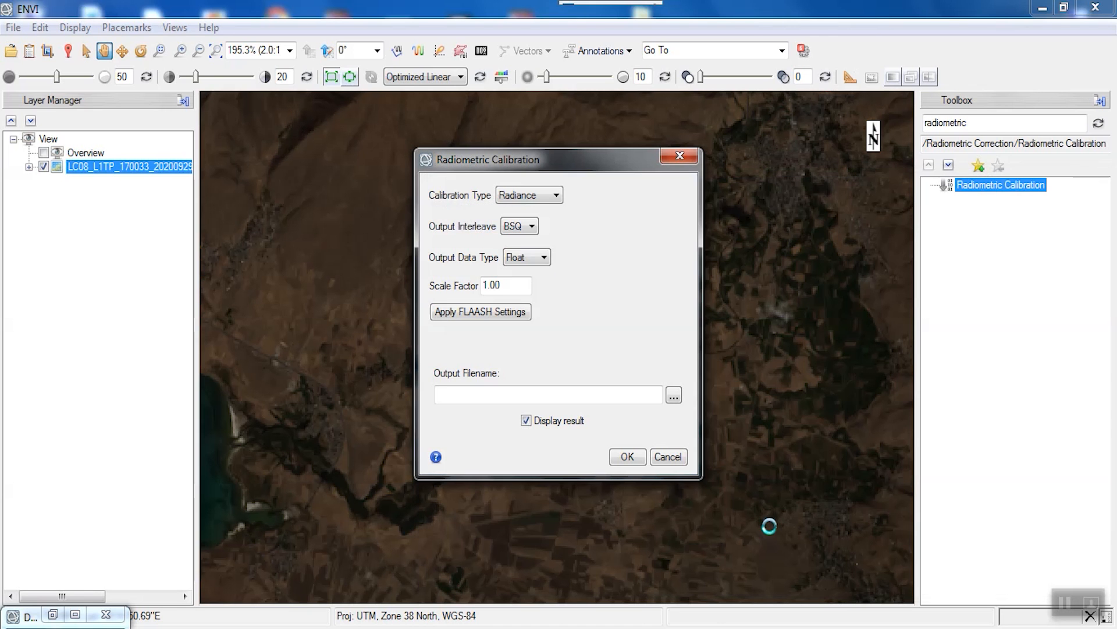
left_click(630, 459)
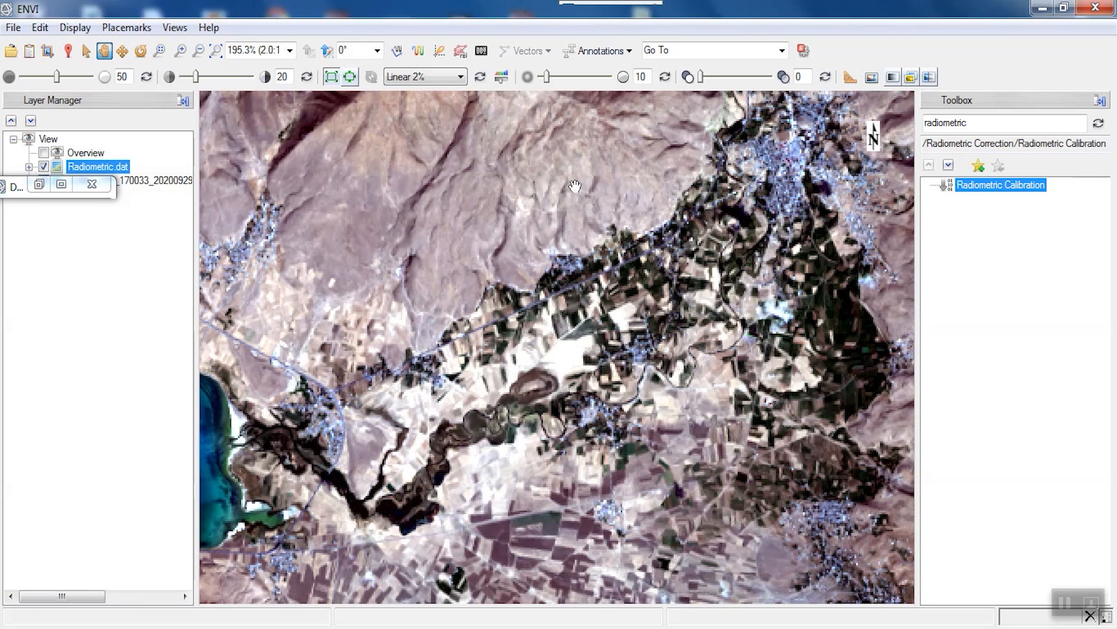
- Restore the Data Manager and collapse every loaded file's band list
left_click(40, 186)
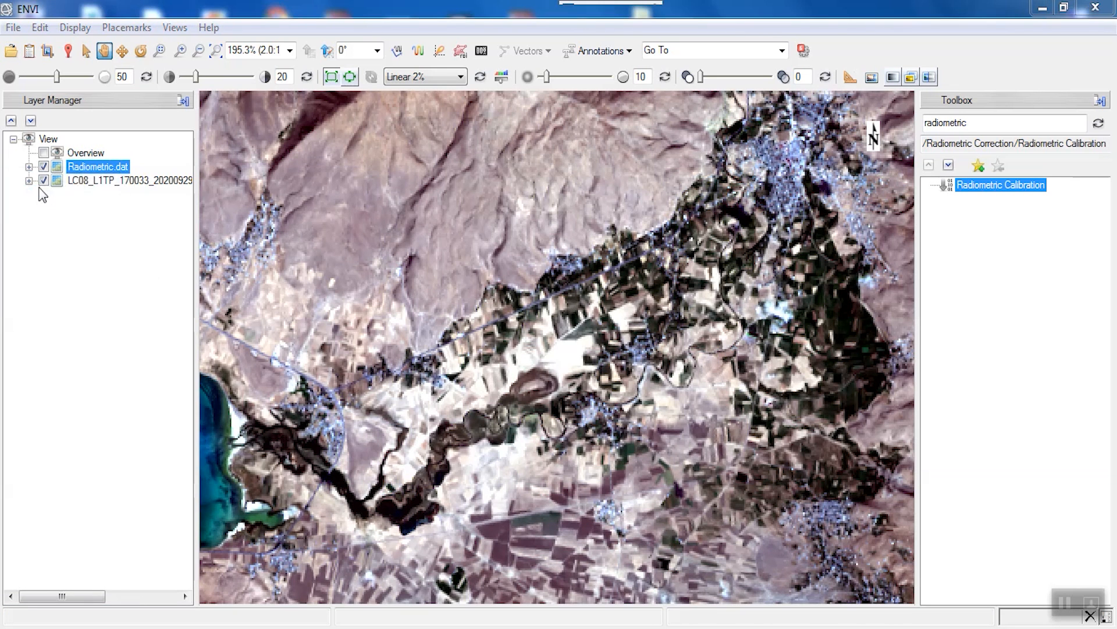
left_click(8, 255)
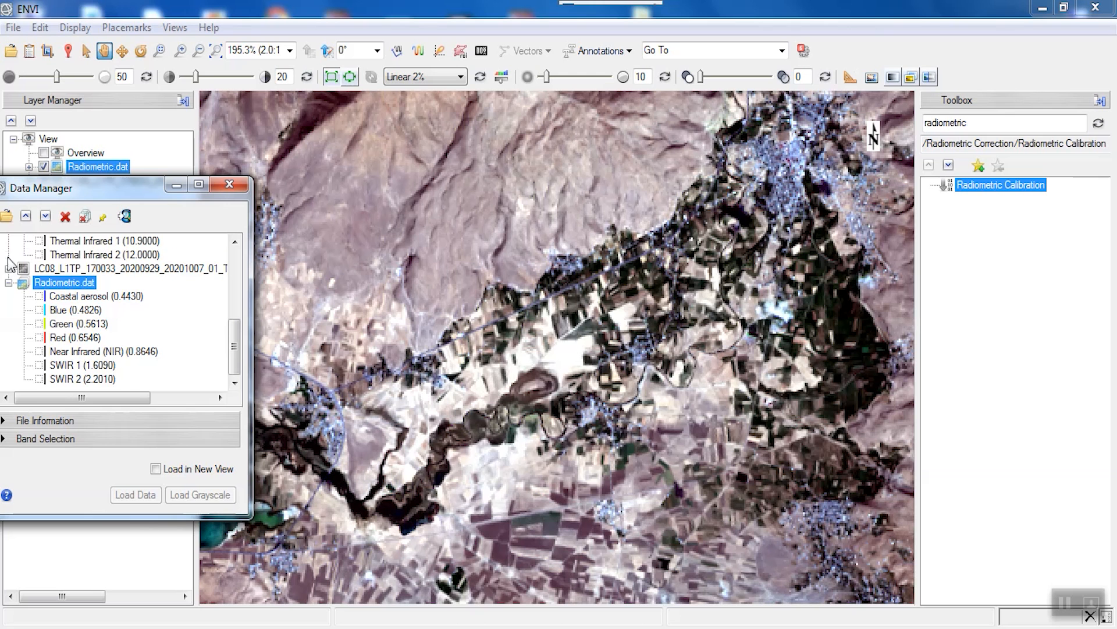
left_click(8, 283)
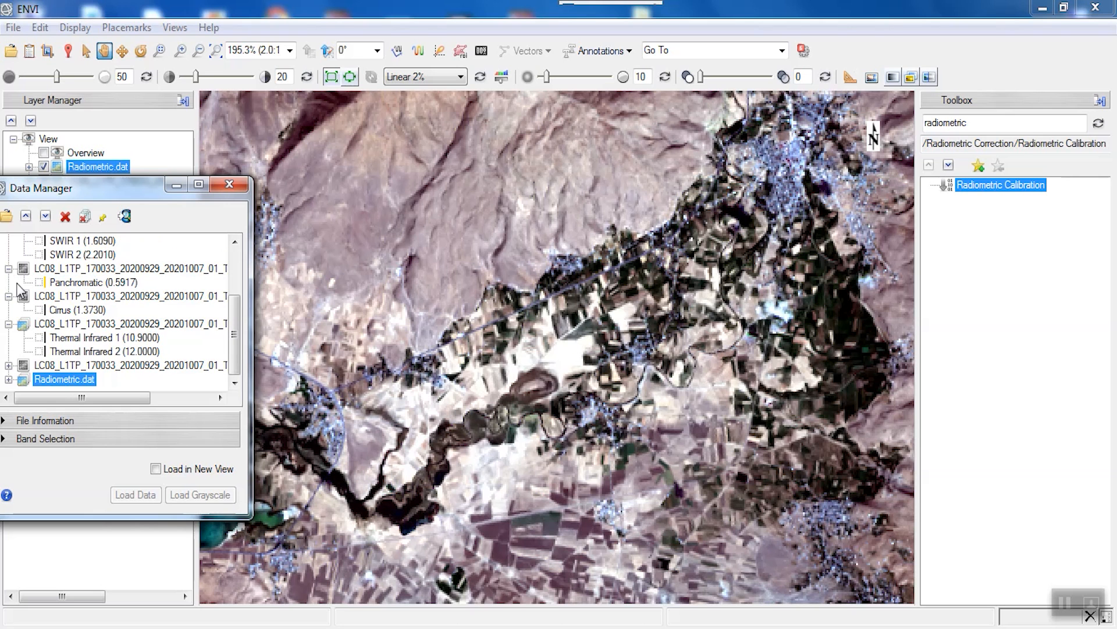
left_click(8, 323)
left_click(8, 323)
left_click(8, 313)
scroll(30, 300, "up", 1)
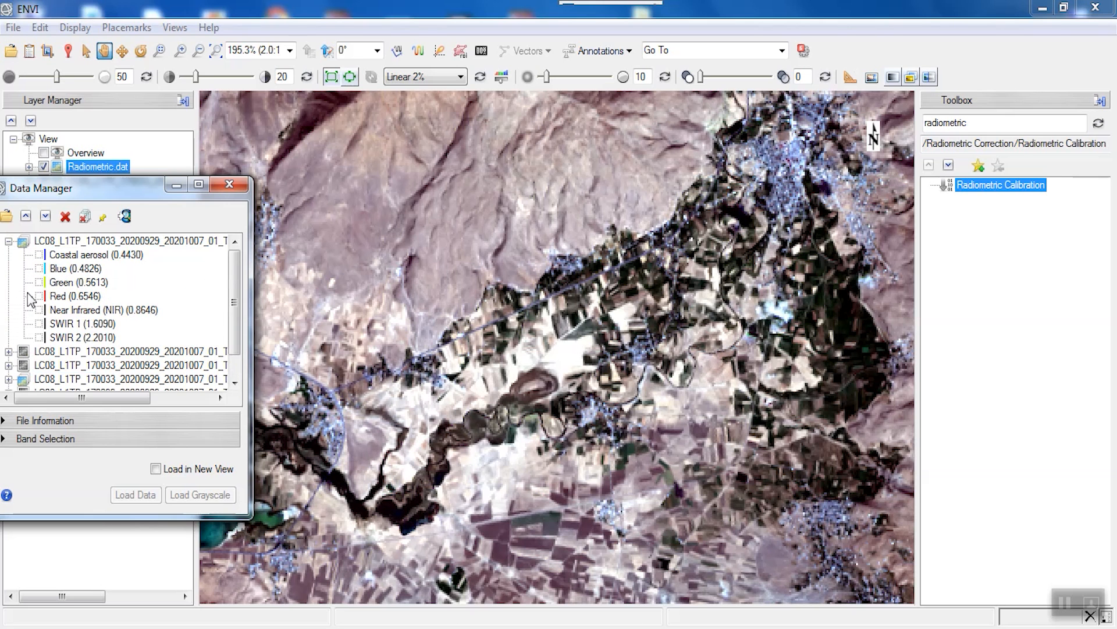
left_click(8, 241)
- Select and close the five original LC08 files, leaving only Radiometric.dat
left_click(49, 245)
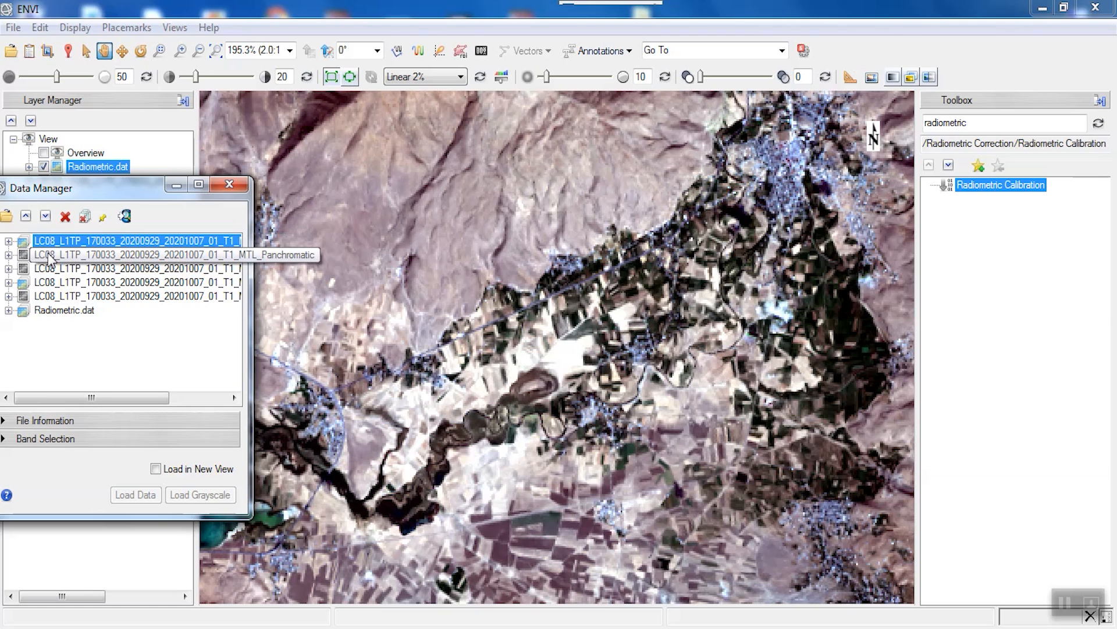
left_click(50, 256, "ctrl")
left_click(51, 269, "ctrl")
left_click(53, 288, "ctrl")
left_click(55, 296, "ctrl")
left_click(65, 270, "ctrl")
left_click(64, 270, "ctrl")
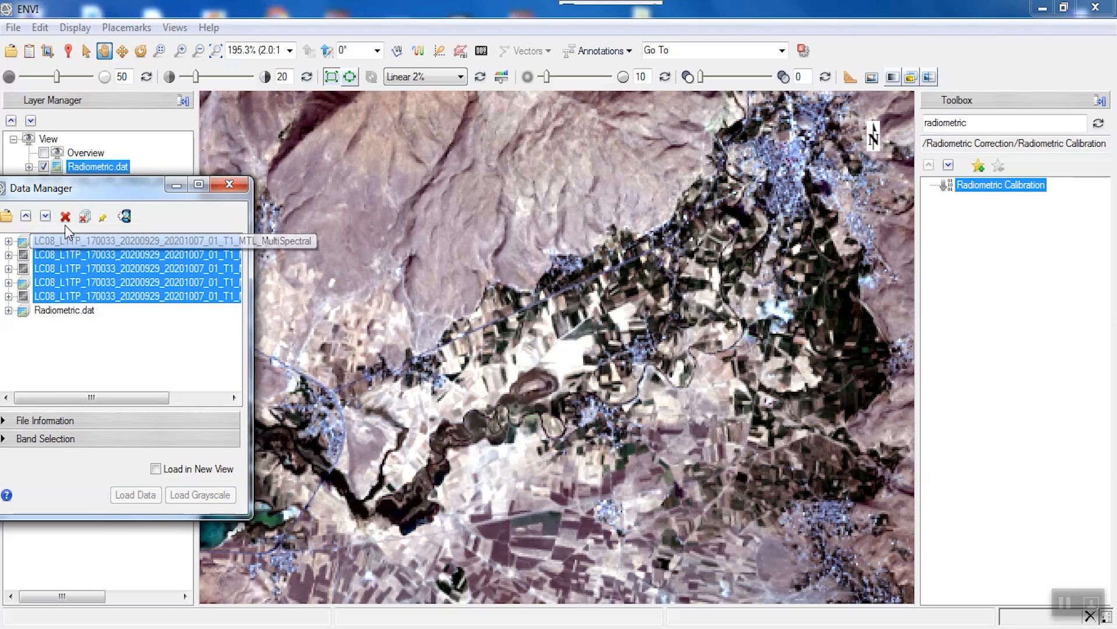
left_click(64, 220)
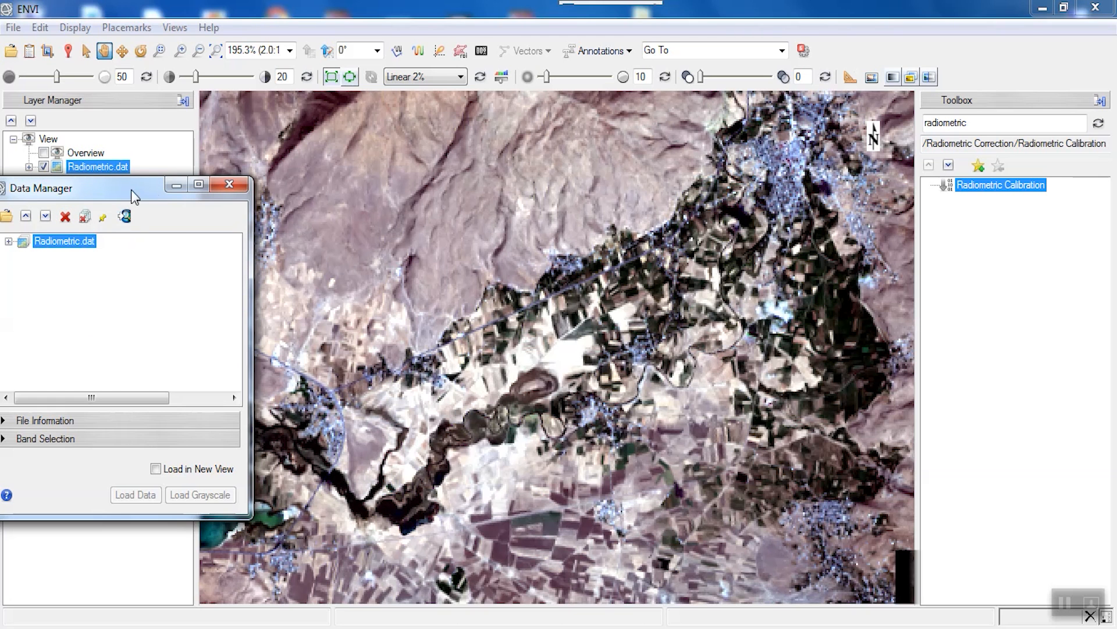
left_click(175, 185)
- Run QUick Atmospheric Correction on Radiometric.dat with sensor type Landsat TM/ETM/OLI
double_click(988, 129)
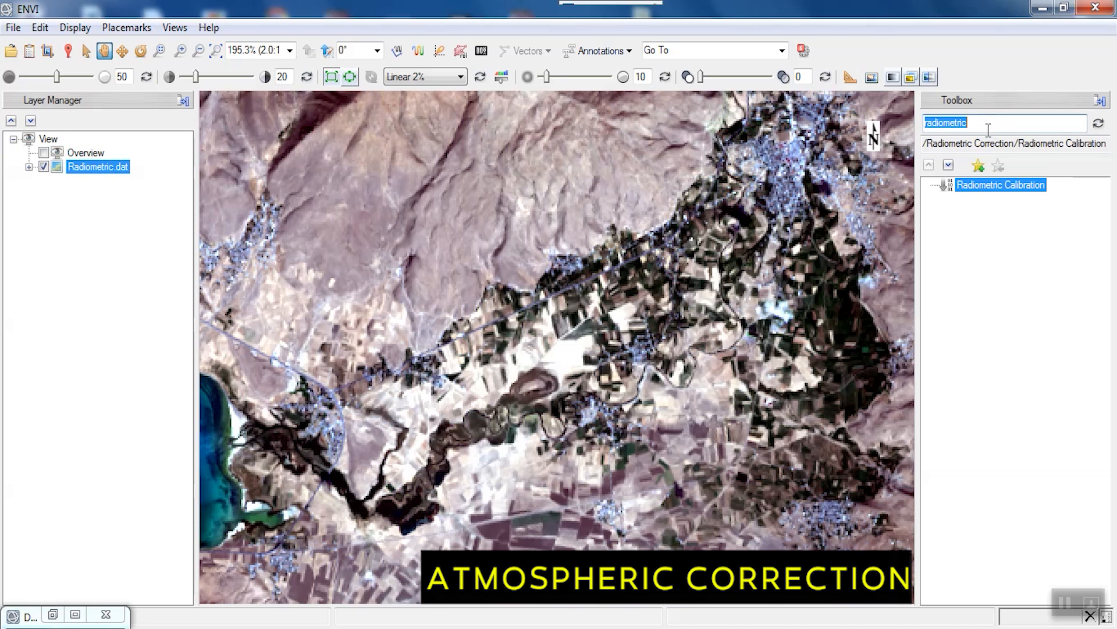
type("qu")
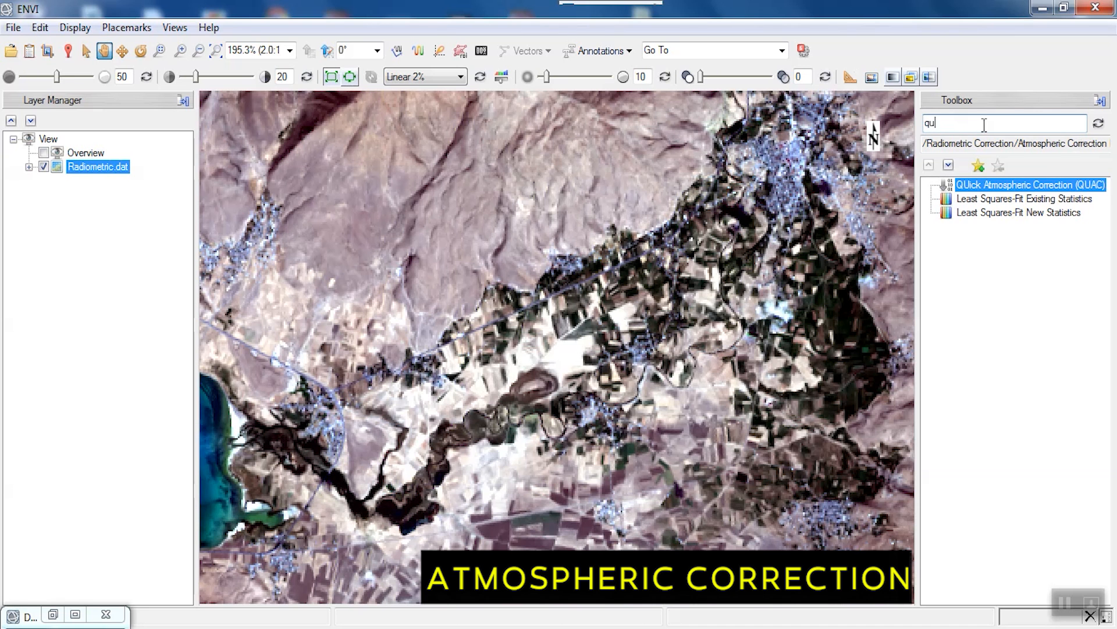
key("Return")
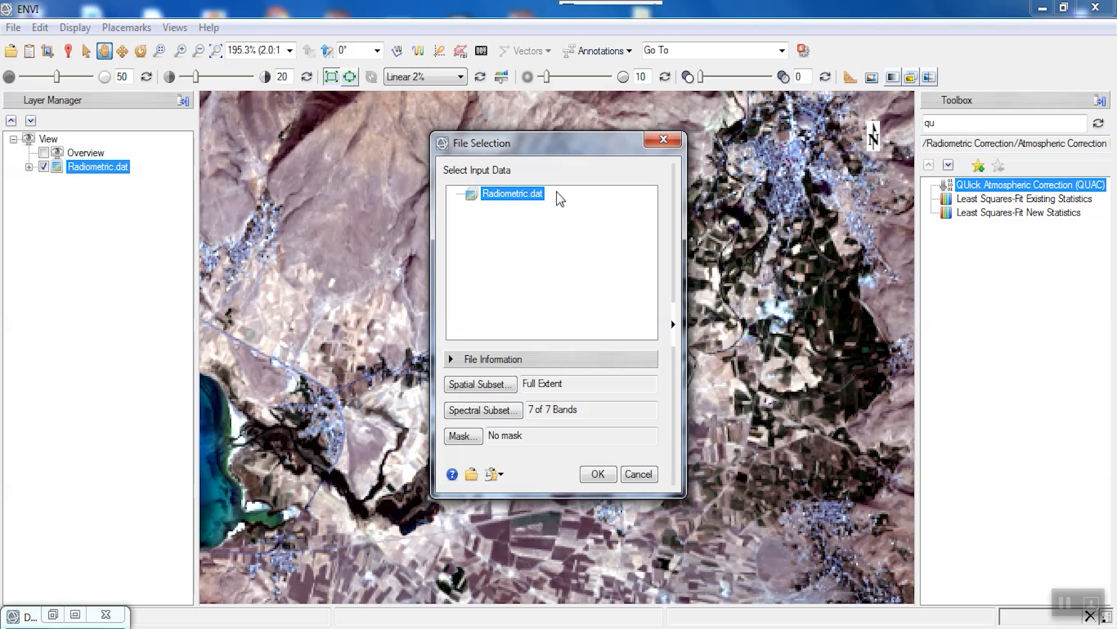
left_click(598, 474)
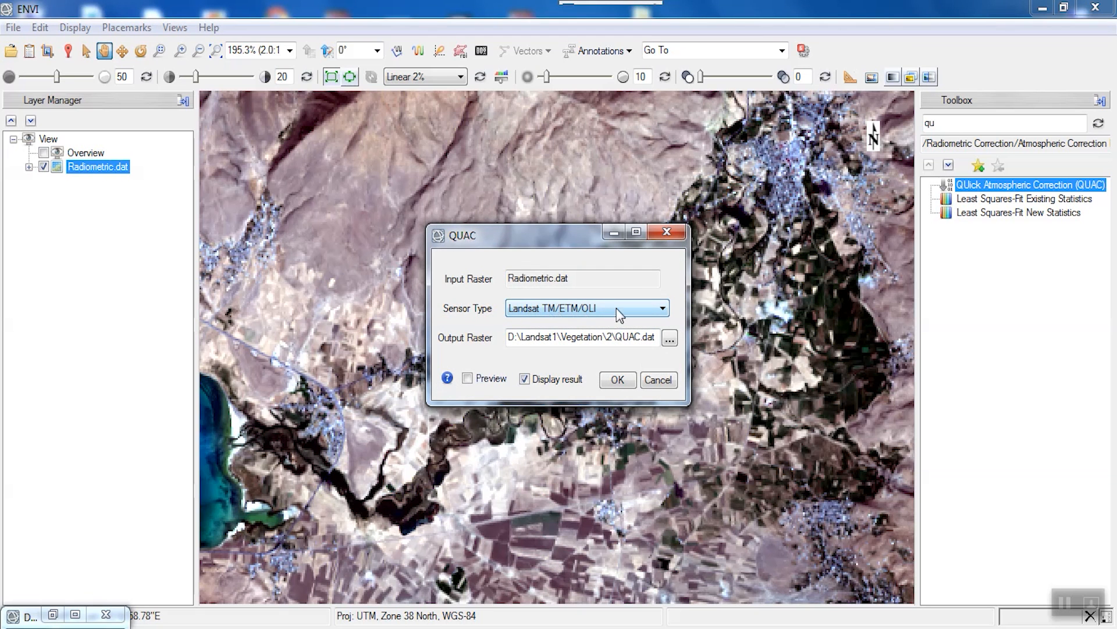
left_click(617, 379)
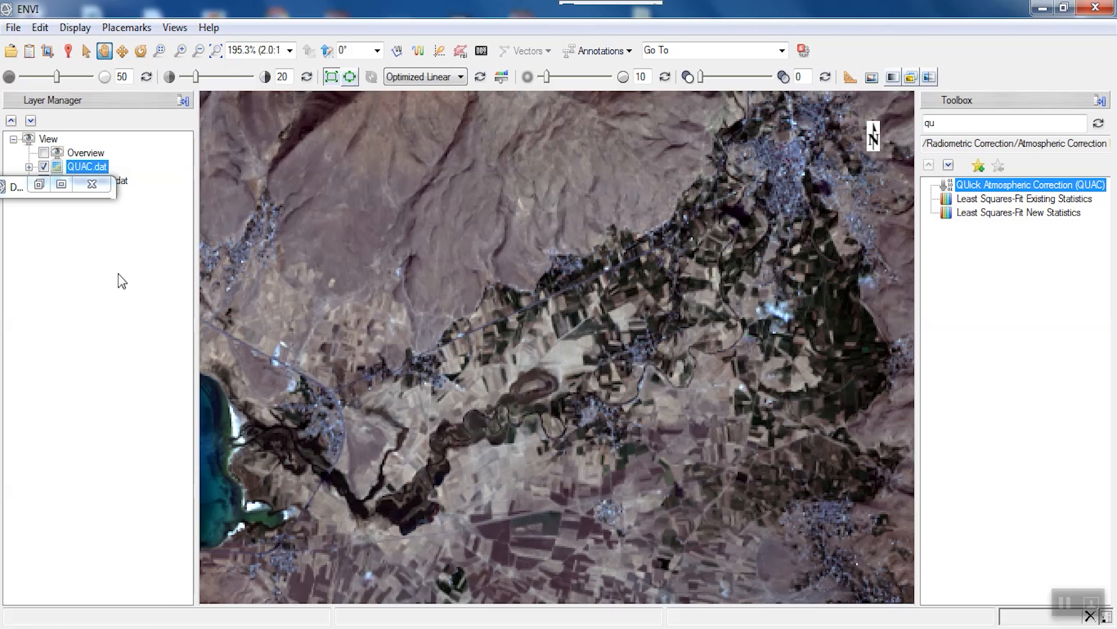
- Review the min/max/mean quick statistics for QUAC.dat's seven bands
left_click_drag(18, 192, 35, 230)
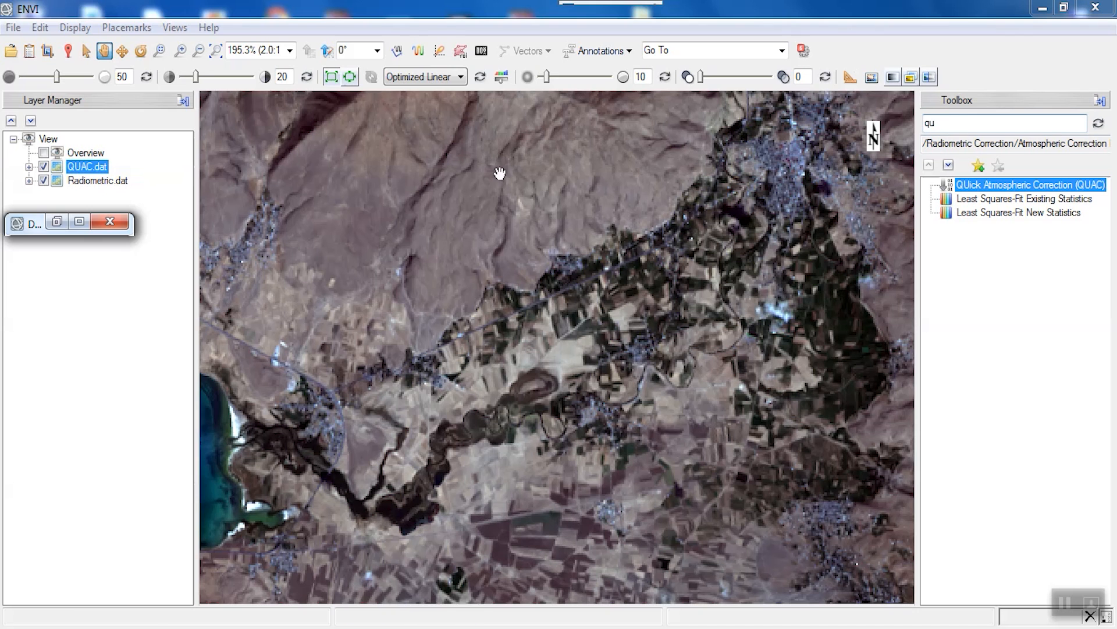
left_click(57, 222)
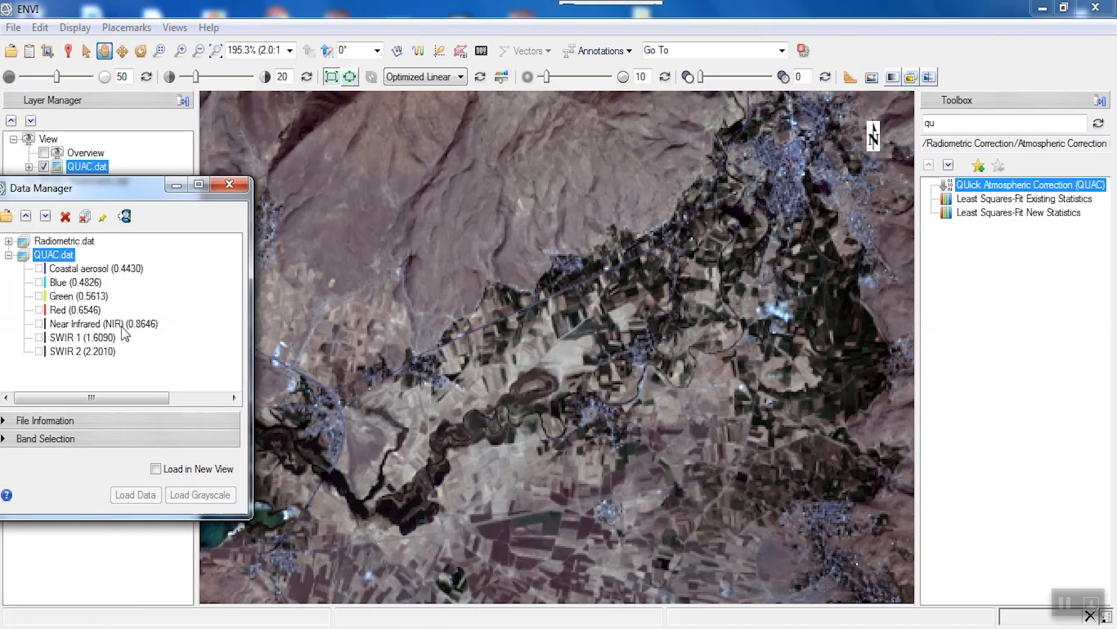
right_click(55, 256)
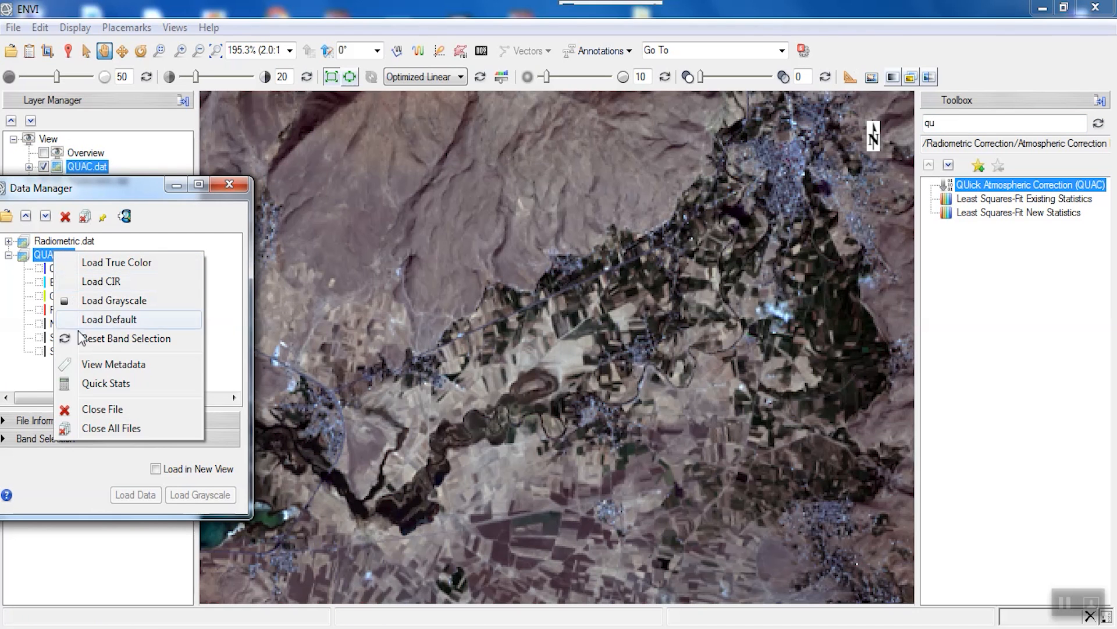
left_click(89, 385)
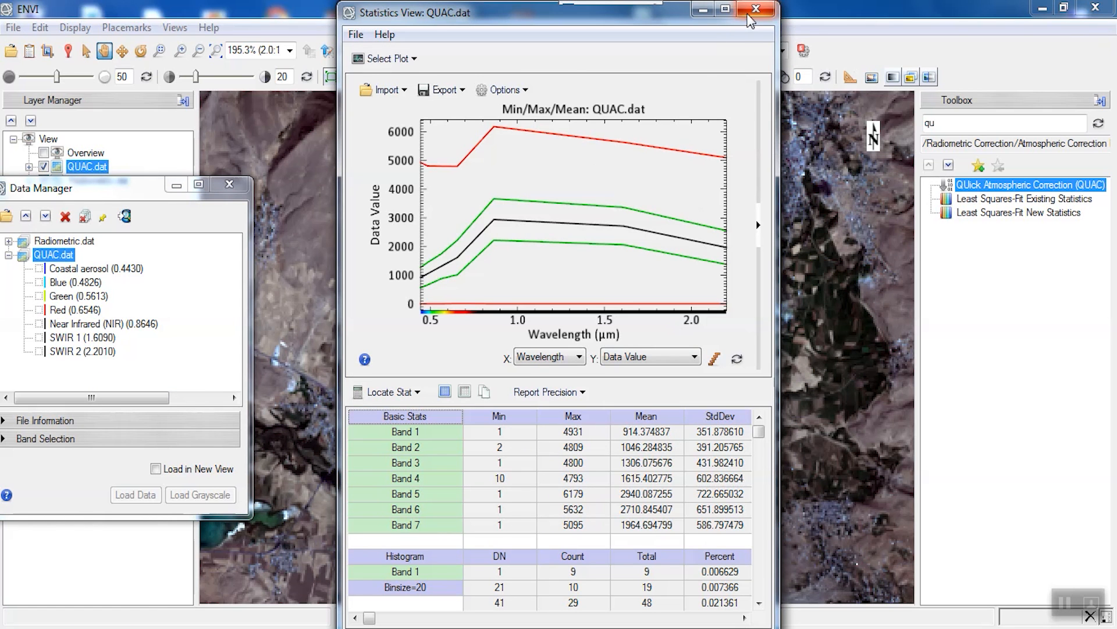
left_click(951, 122)
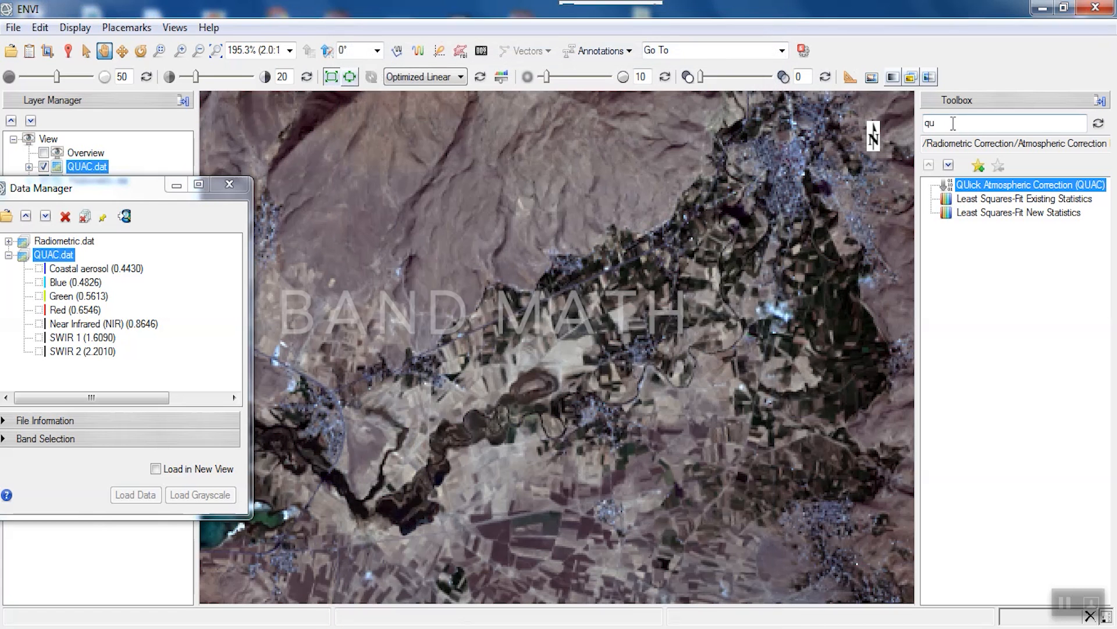
- In Band Math, enter the float expression scaling b1 by 10000, clamped to 0–1
type("band")
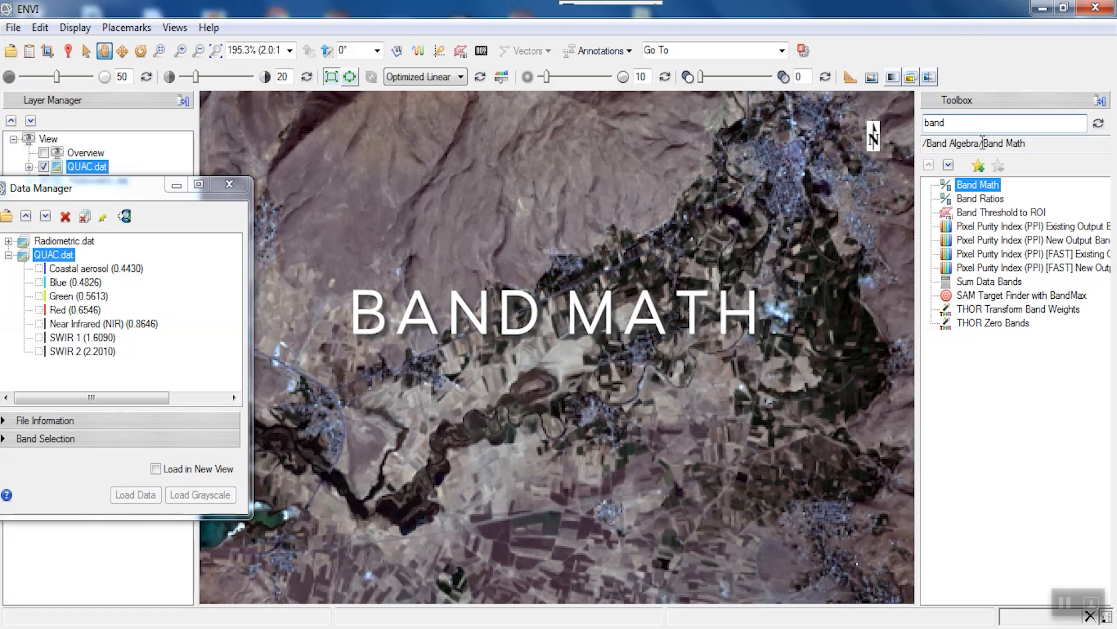
double_click(977, 186)
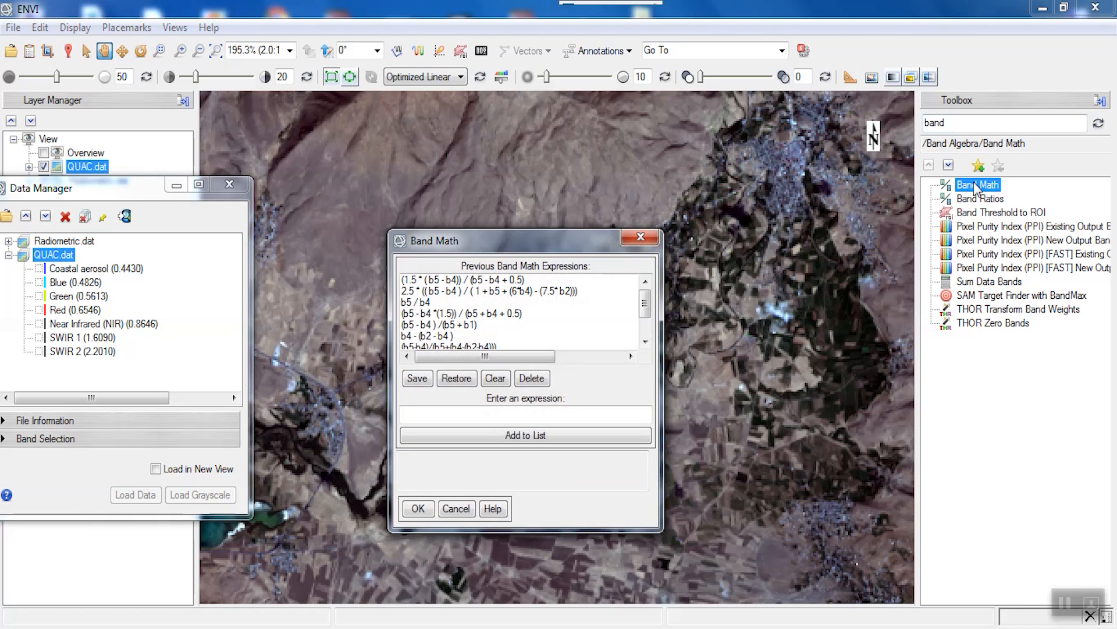
left_click(463, 414)
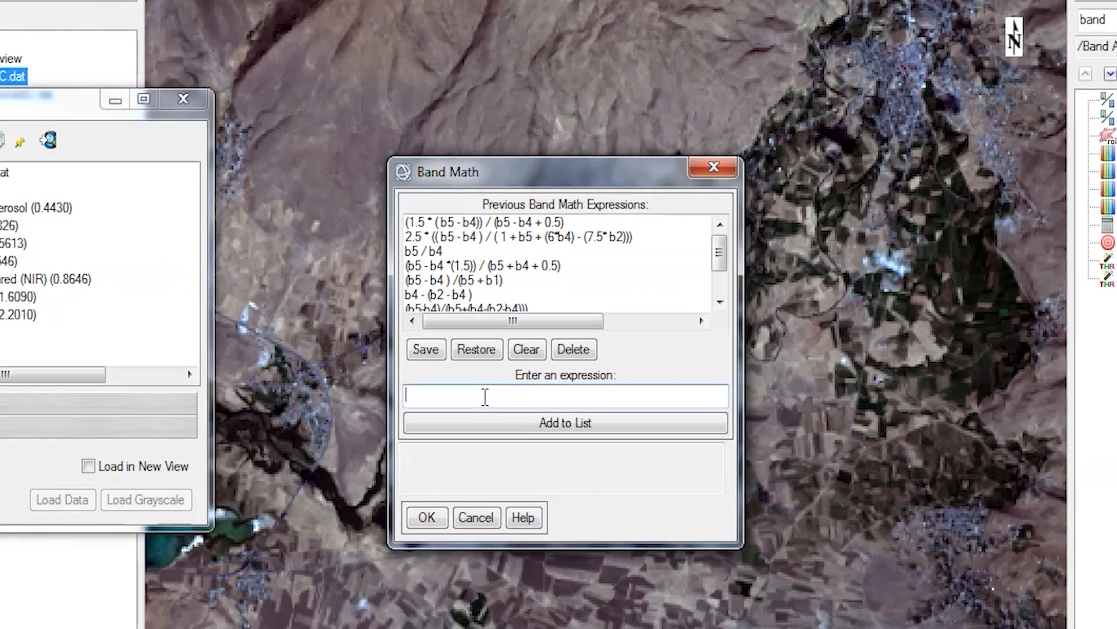
type("float((")
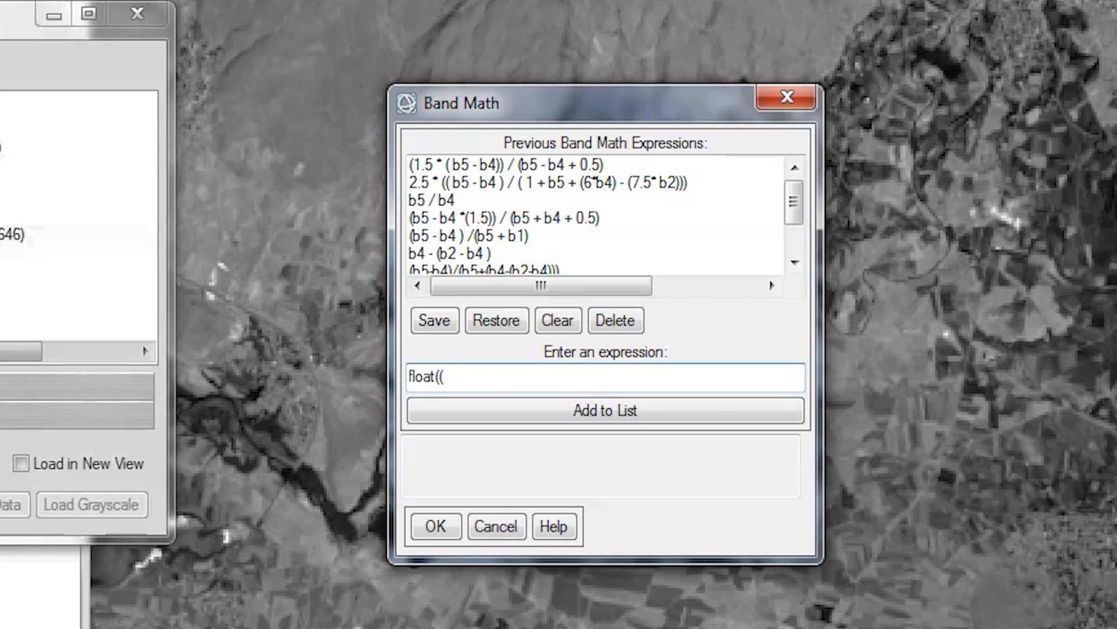
type("b1 le 0 ) * 0 + (b1")
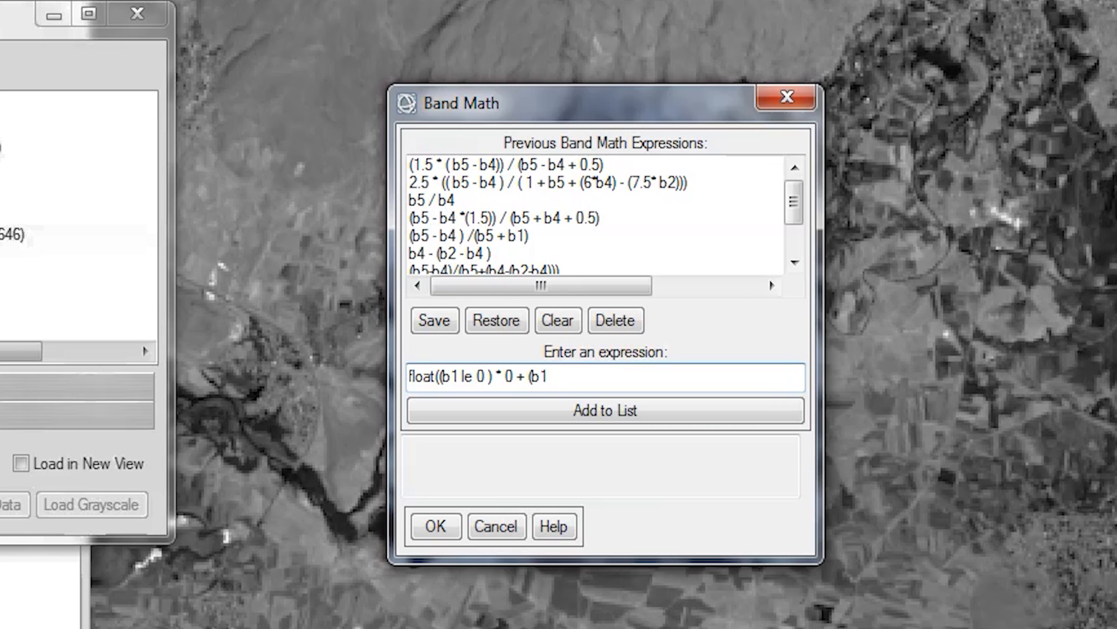
type(" ge 10000")
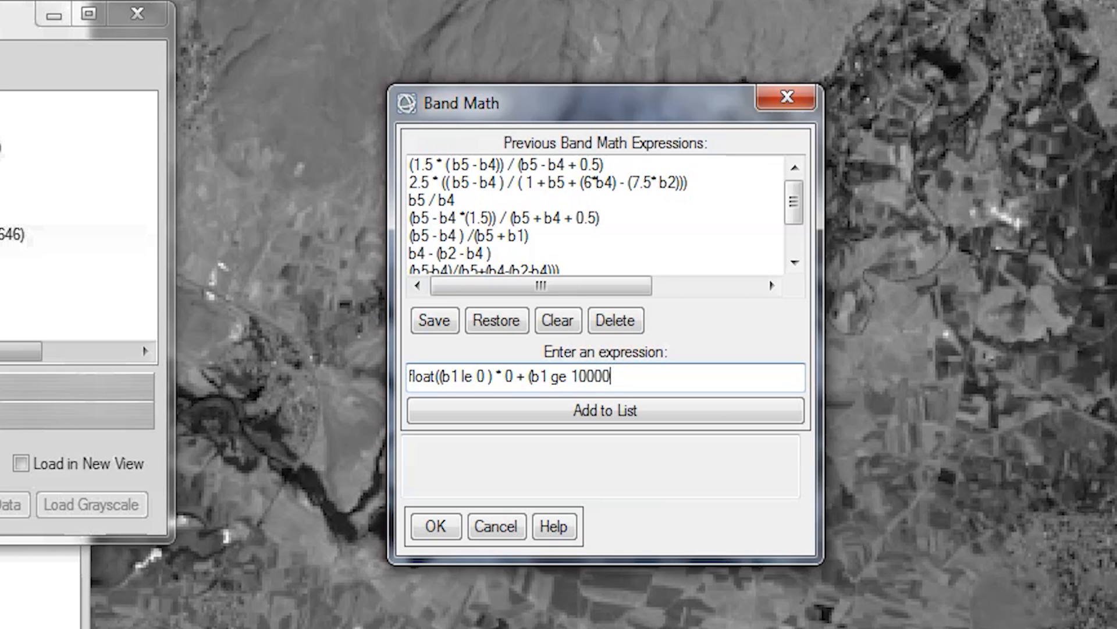
type(") *")
type(" 1")
type(" + (b1")
type("t and")
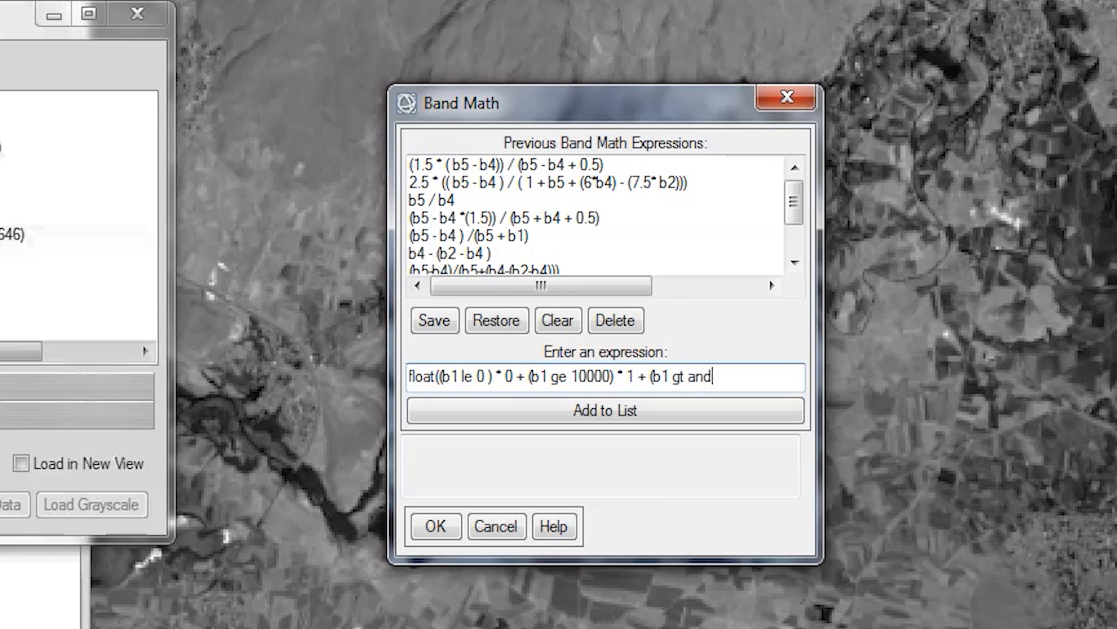
key("BackSpace")
key("BackSpace")
key("BackSpace")
type("0 and b1 lt 100")
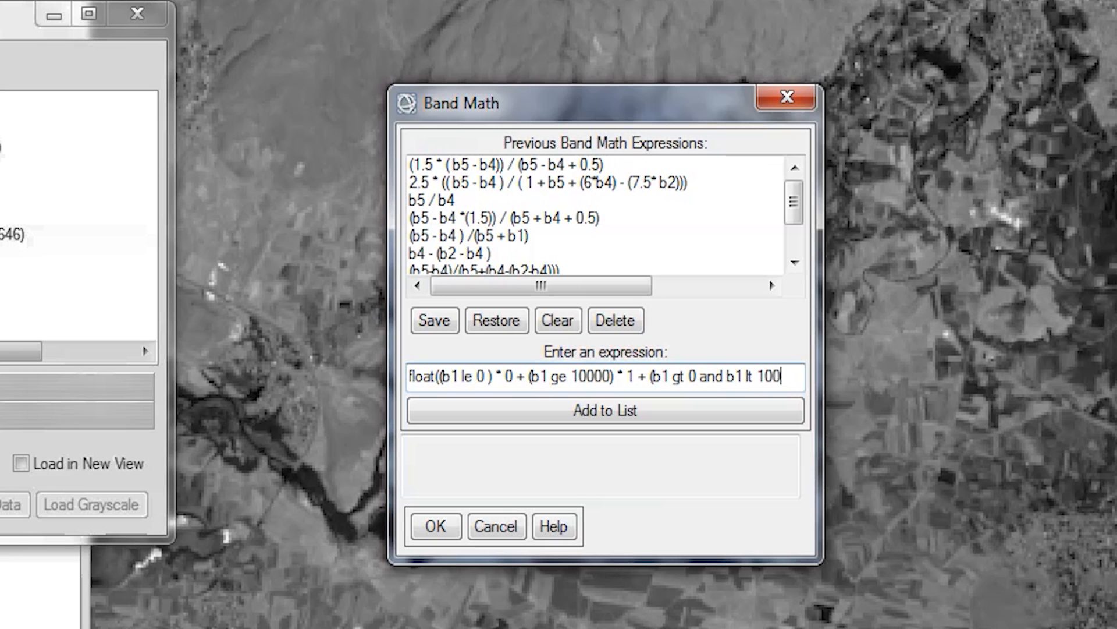
type("00")
type(") *")
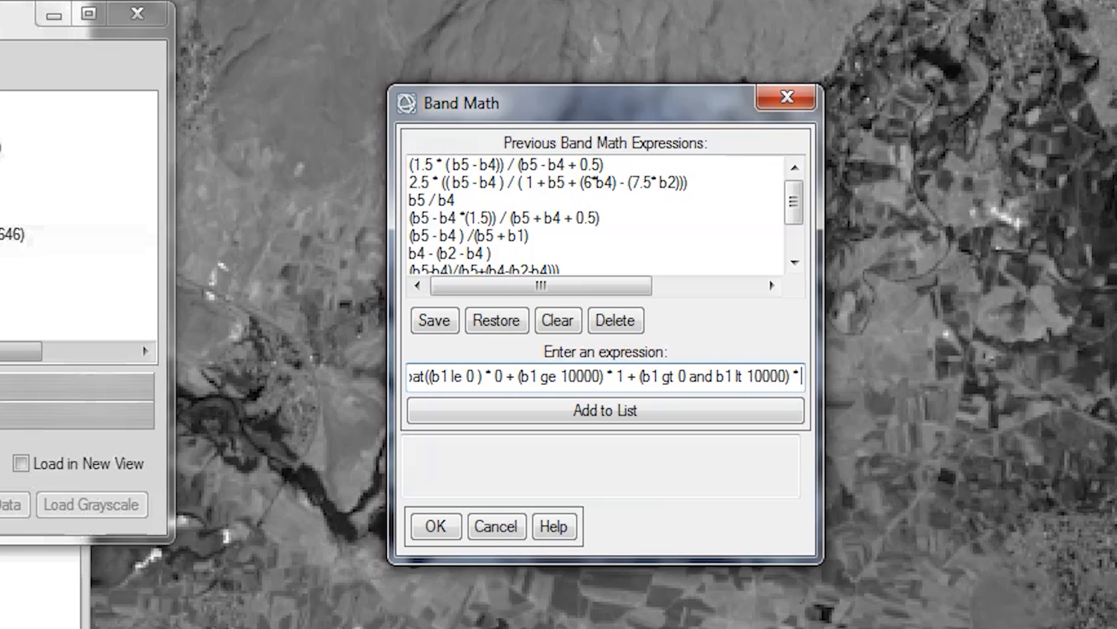
type(" float")
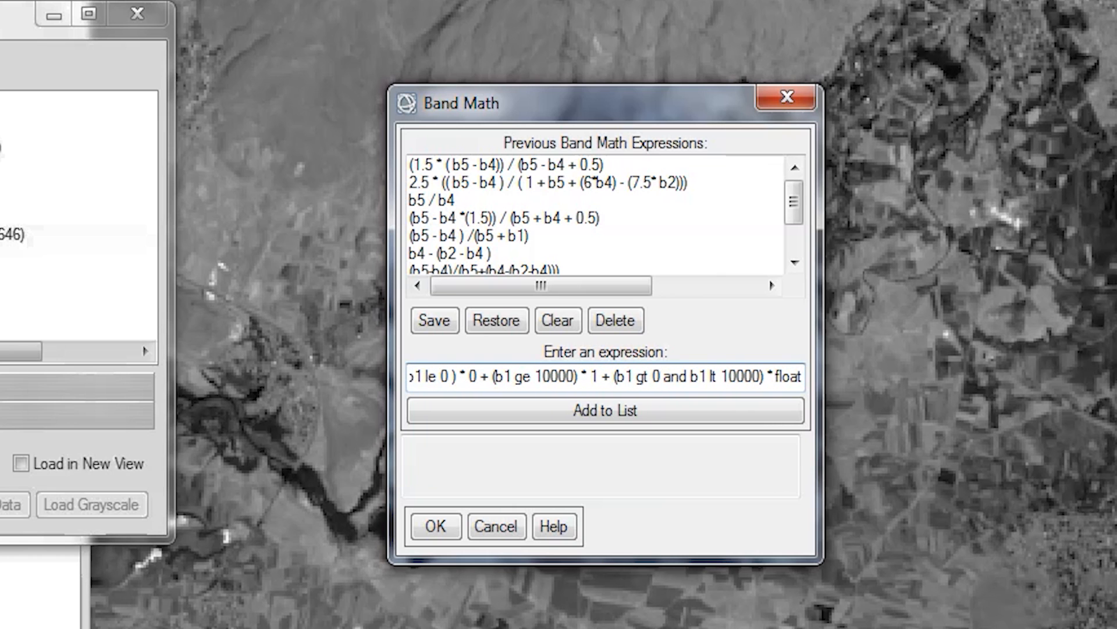
type("(b1")
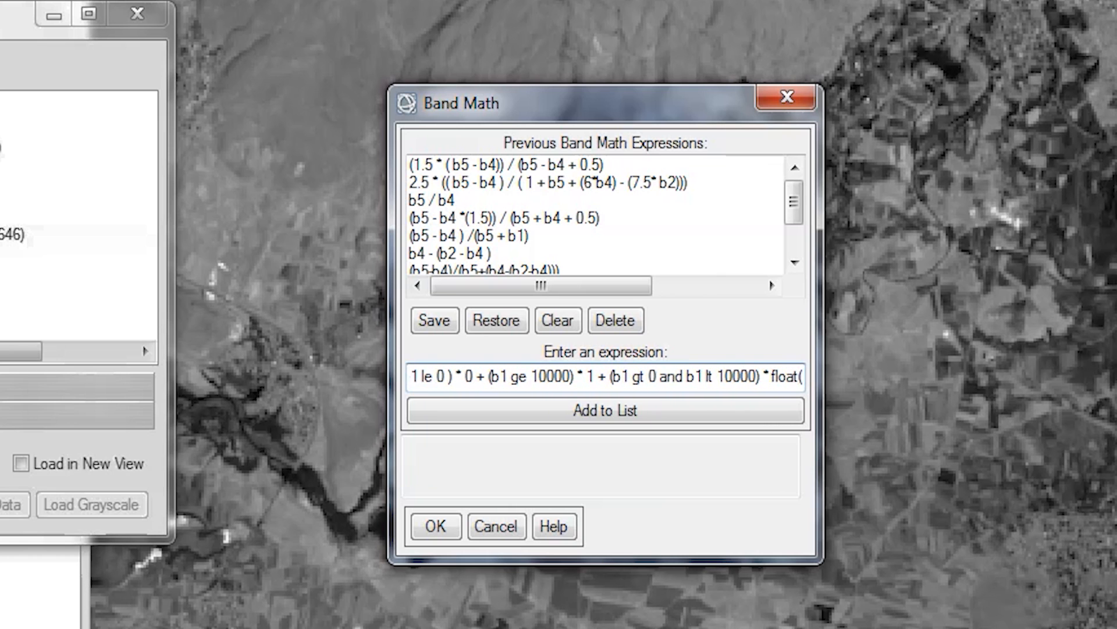
type(" /")
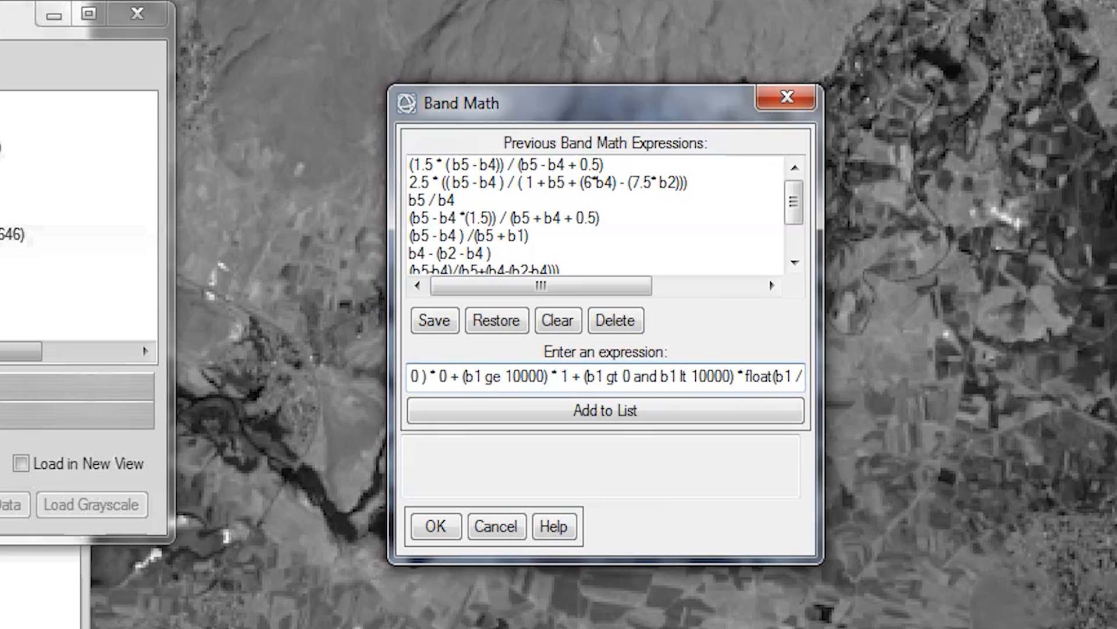
type(" 10000")
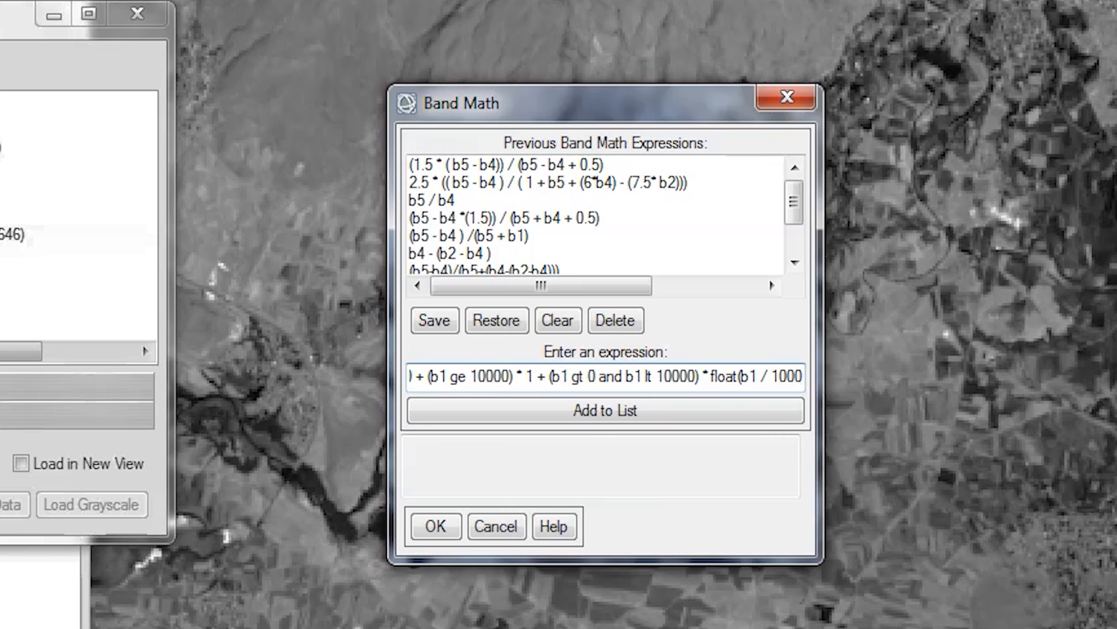
type(".0)")
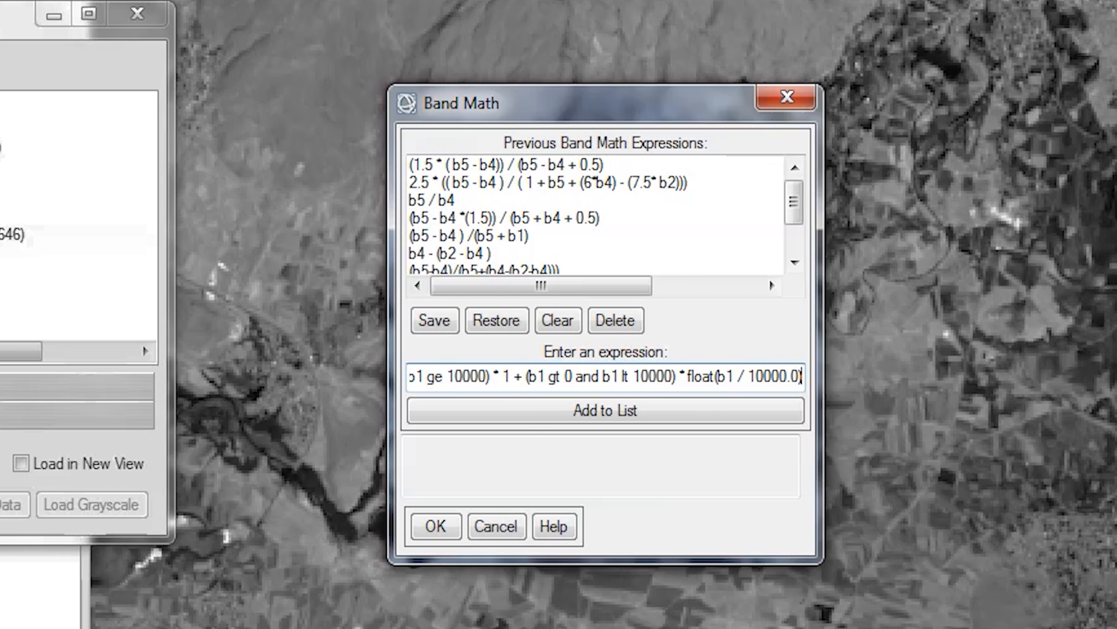
left_click(529, 406)
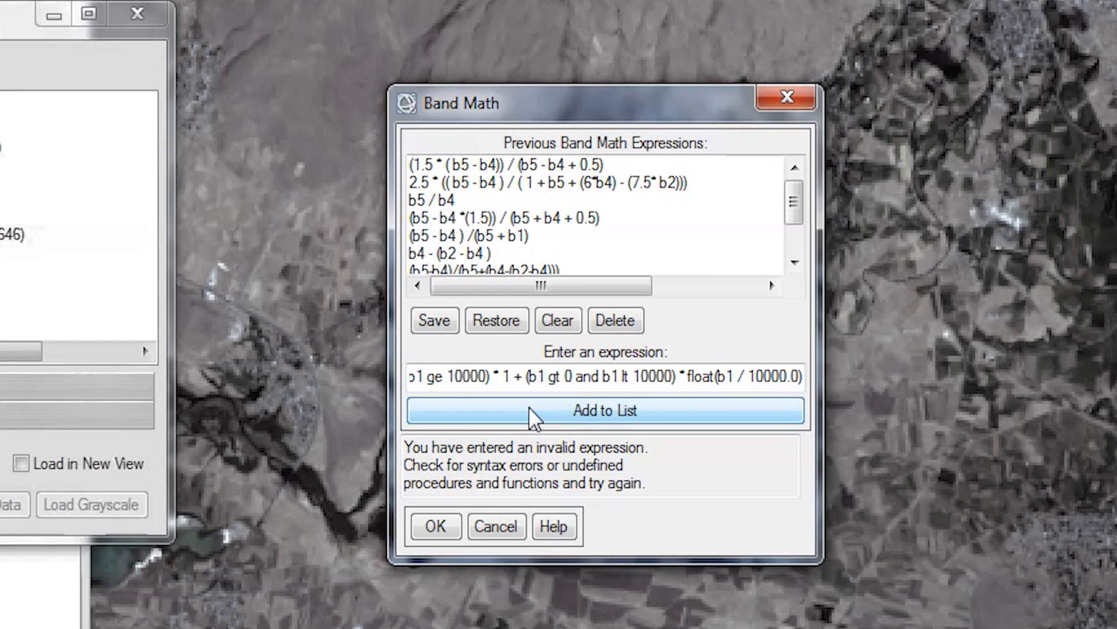
left_click_drag(795, 194, 798, 235)
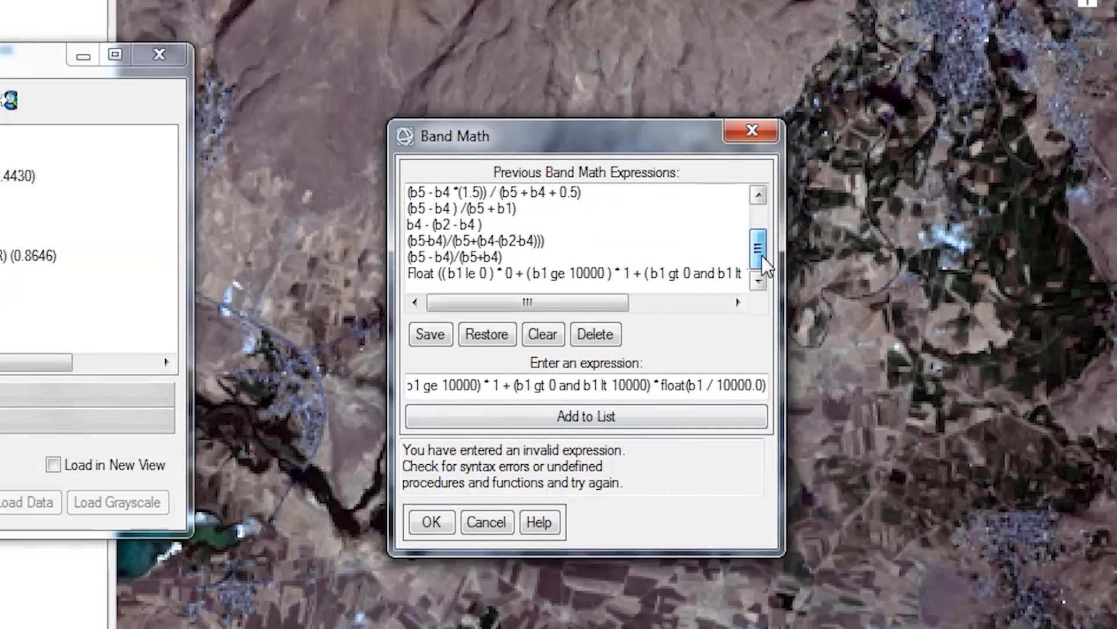
left_click(727, 273)
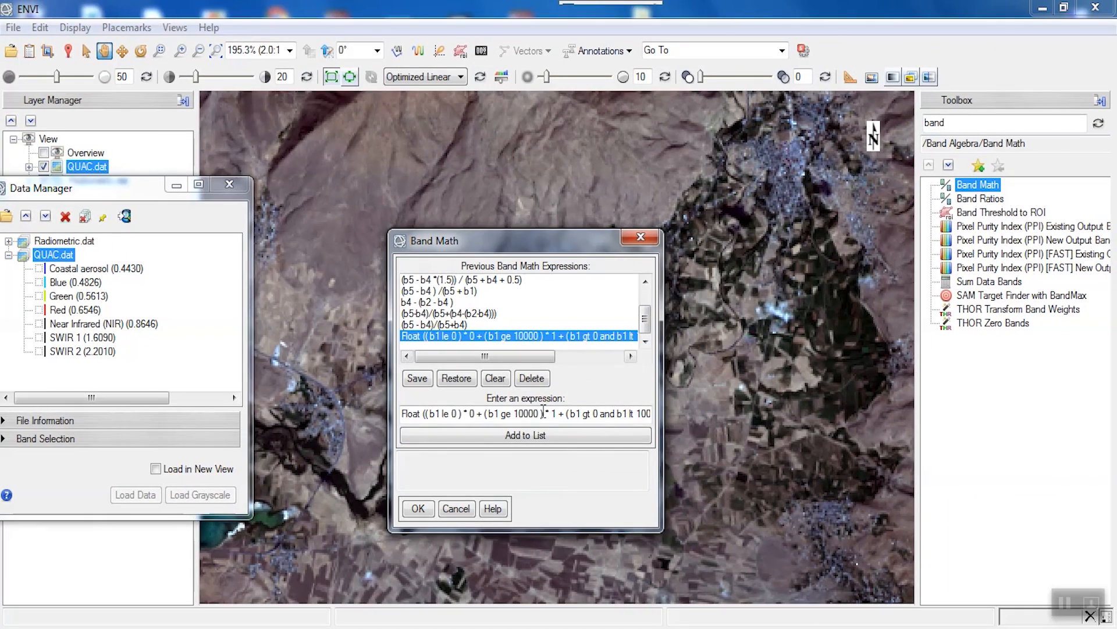
- Apply the reflectance scaling expression with variable B1 mapped to QUAC.dat
left_click(522, 435)
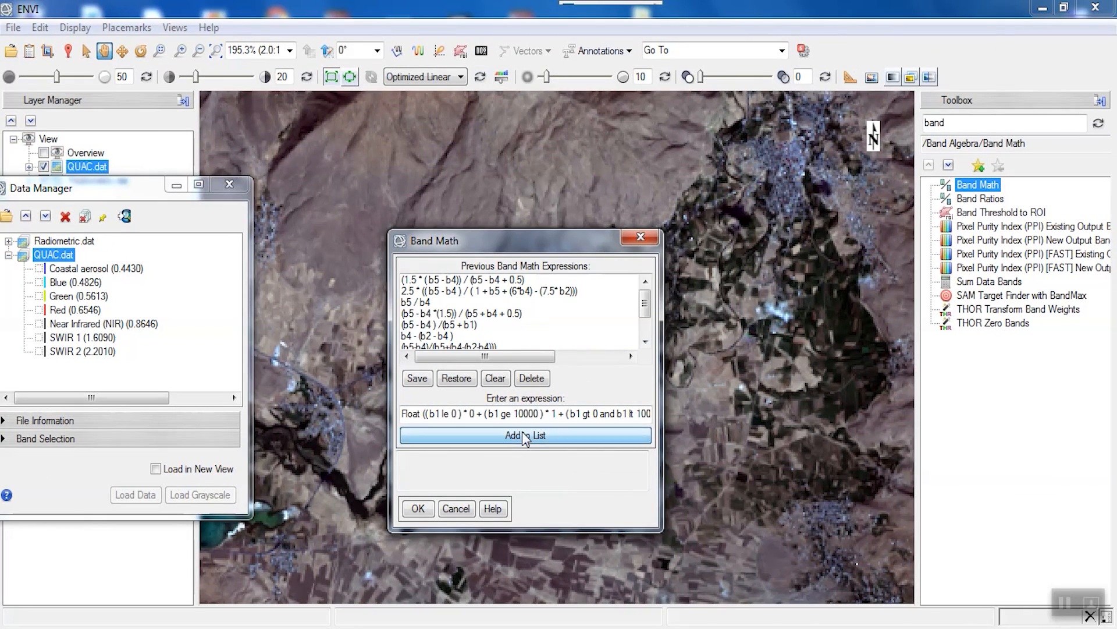
left_click(420, 508)
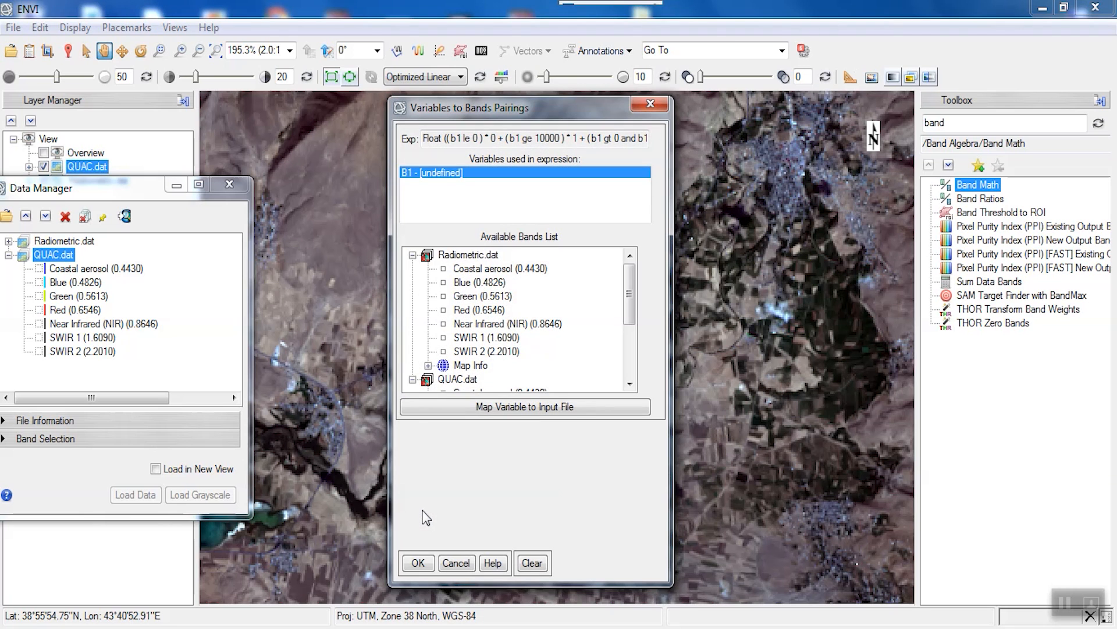
left_click_drag(631, 296, 620, 362)
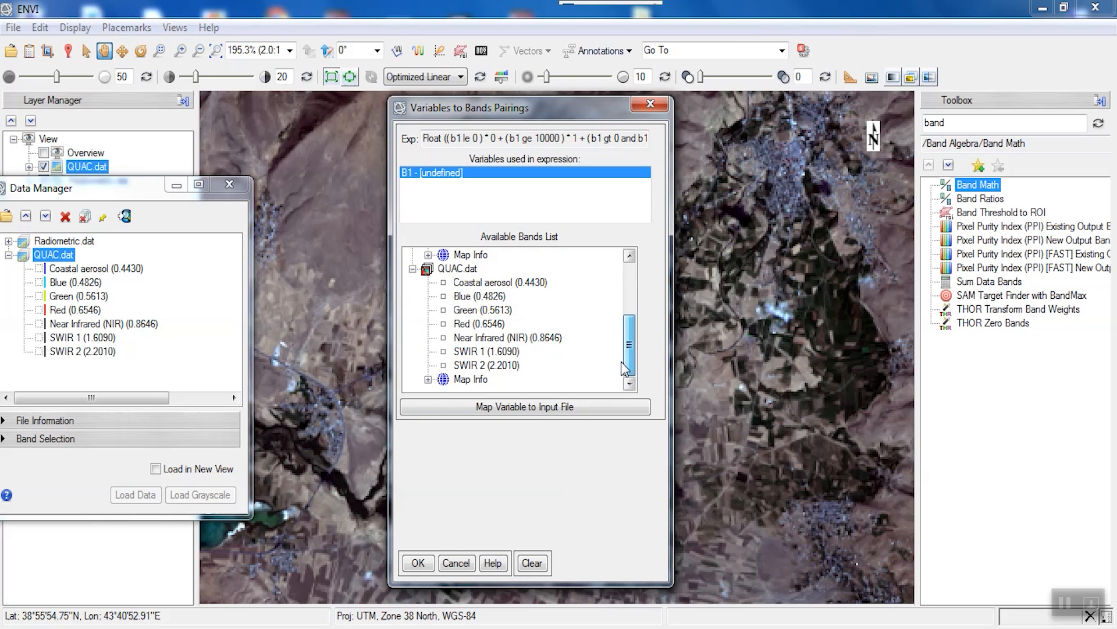
left_click(520, 408)
left_click(203, 164)
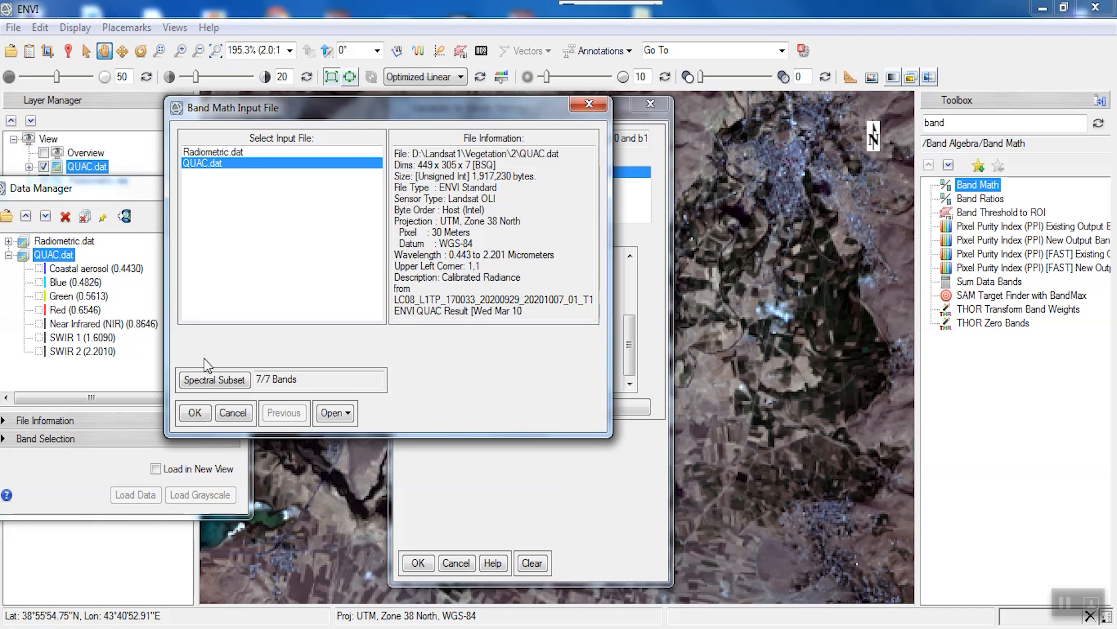
left_click(195, 413)
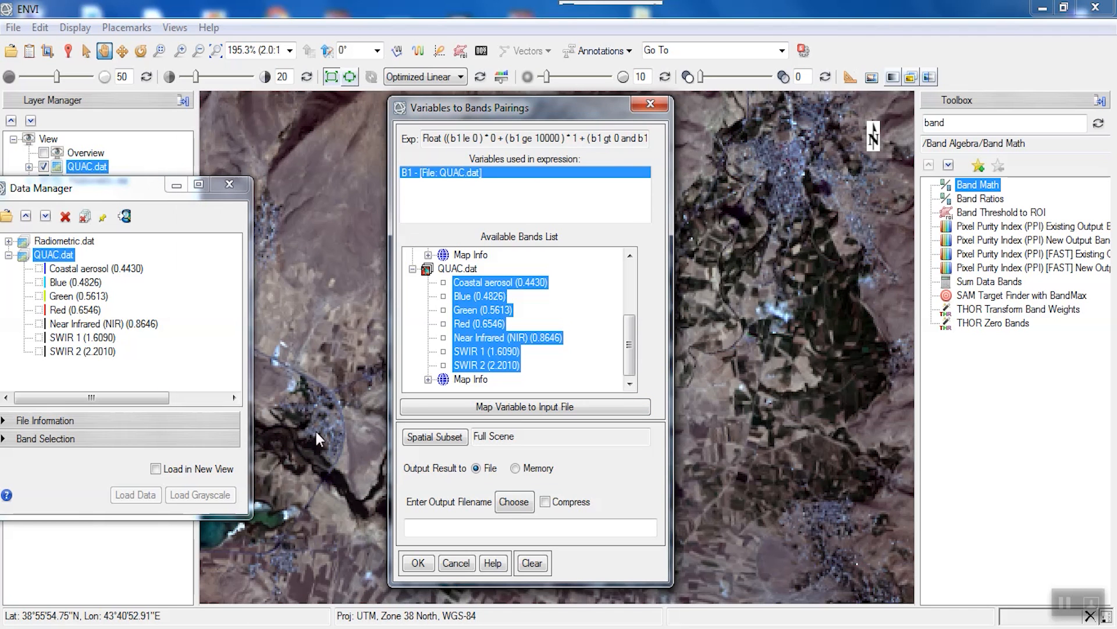
- Save the result as SurfaceReflectance in Vegetation\2 and run Band Math
left_click(514, 499)
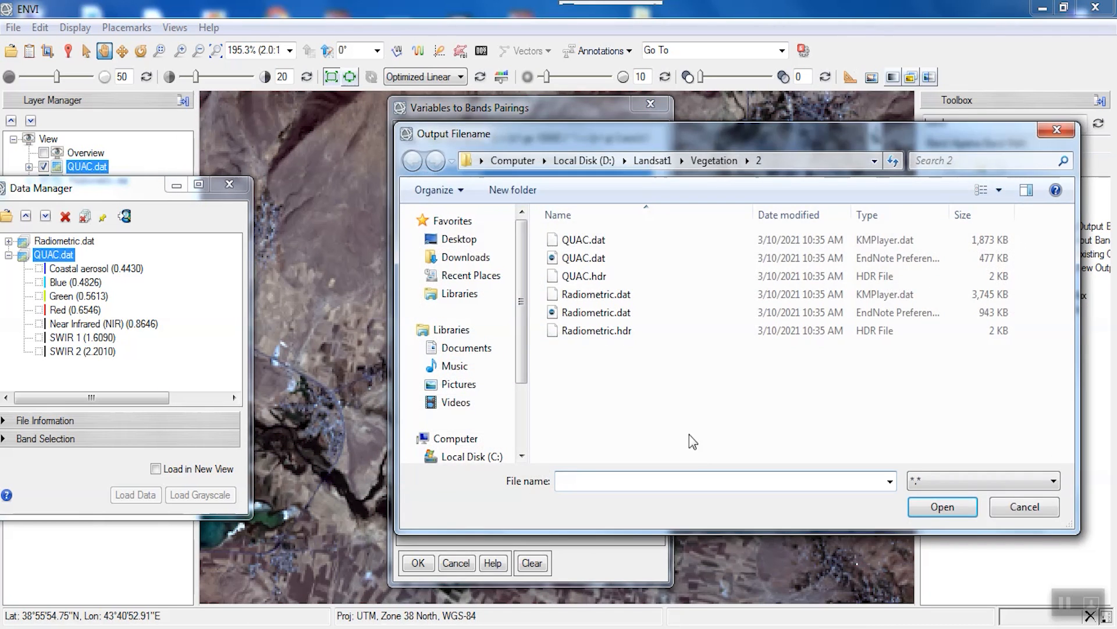
type("SurfaceReflectance")
key("Return")
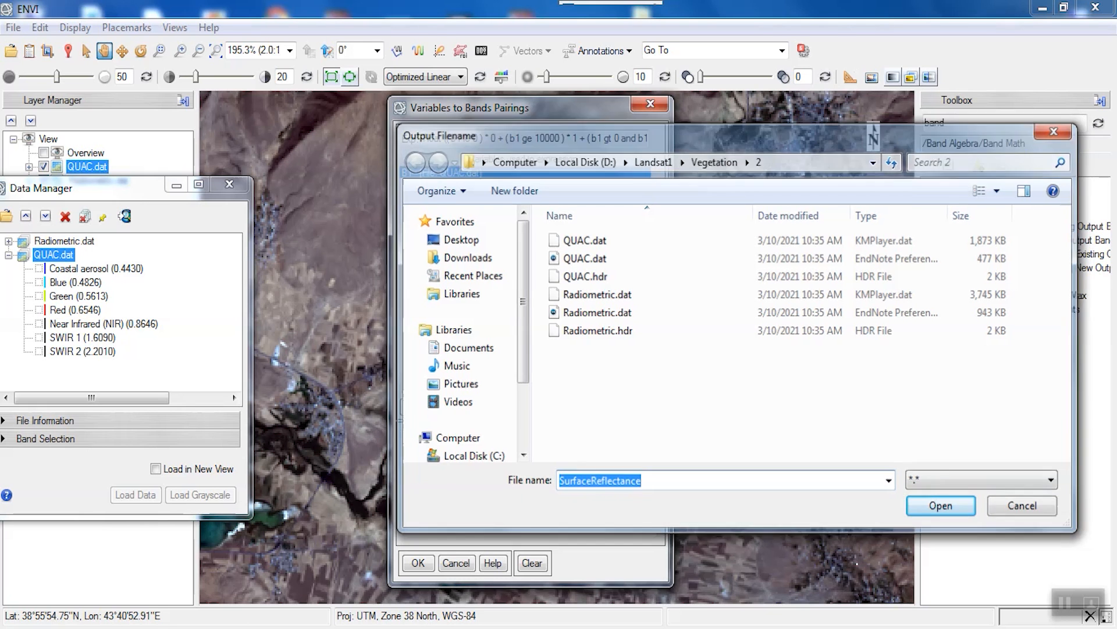
left_click(416, 562)
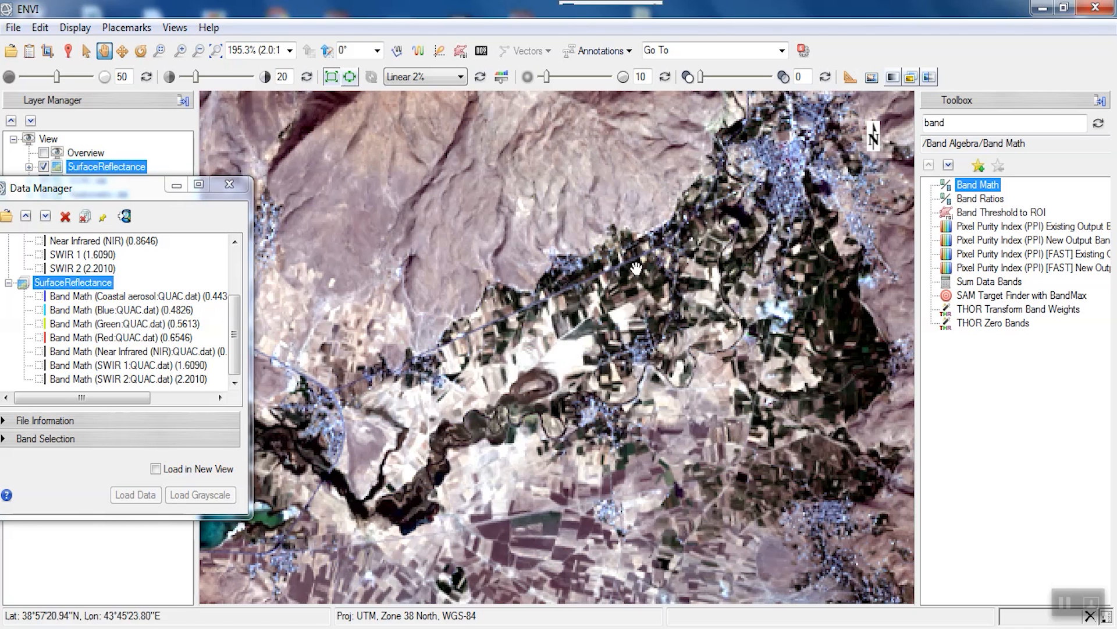
- Open Band Math and add the NDVI expression (b5 - b4)/(b5+b4)
left_click_drag(235, 343, 234, 271)
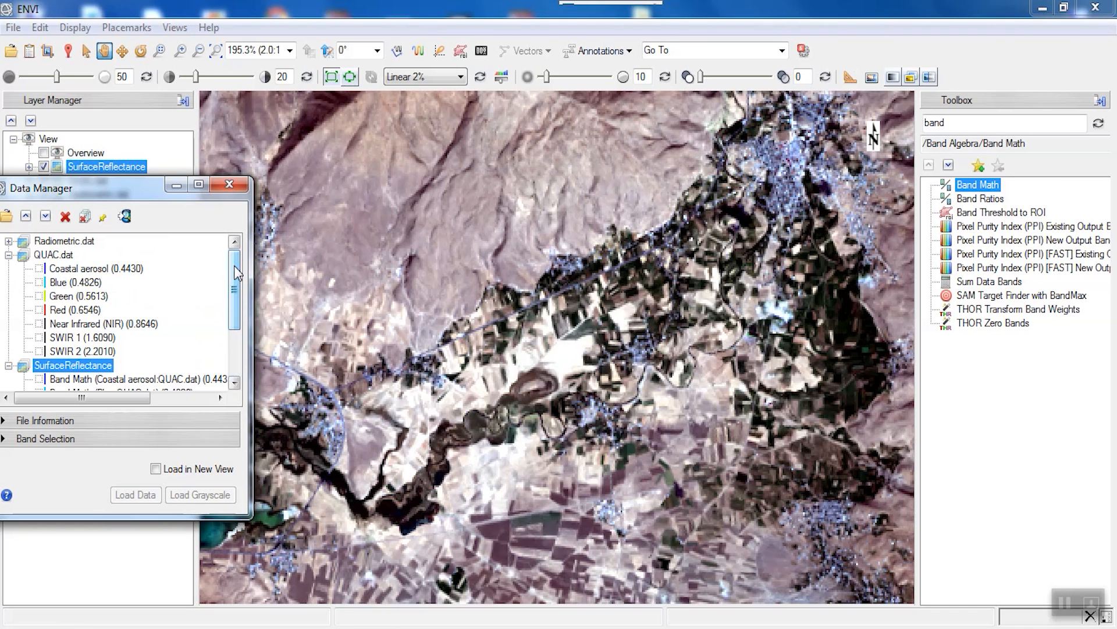
left_click(10, 255)
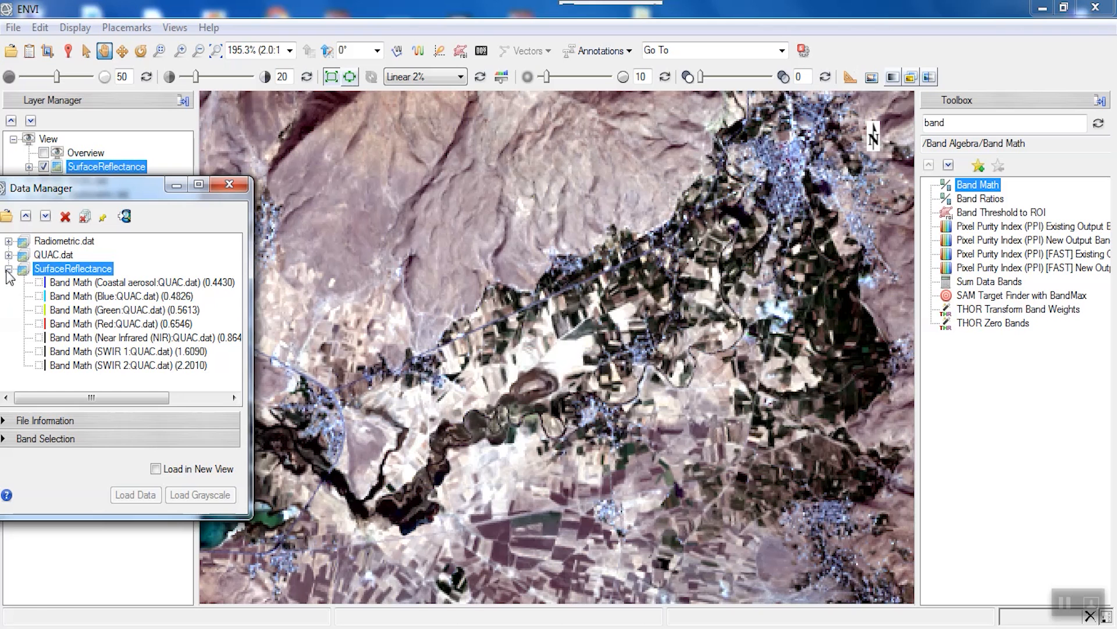
double_click(961, 185)
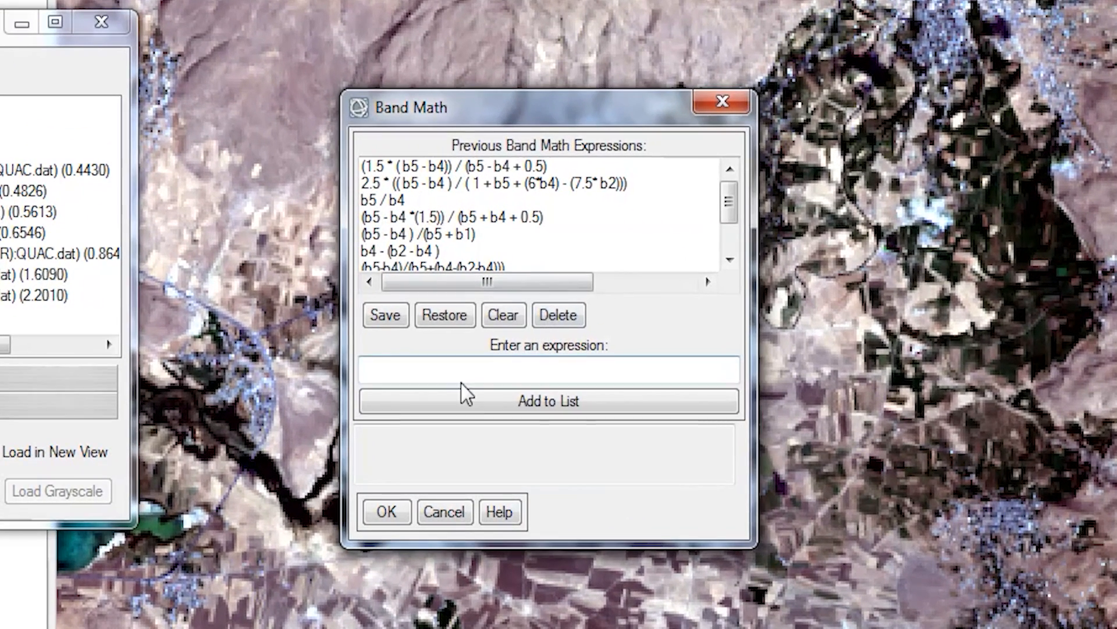
left_click(466, 369)
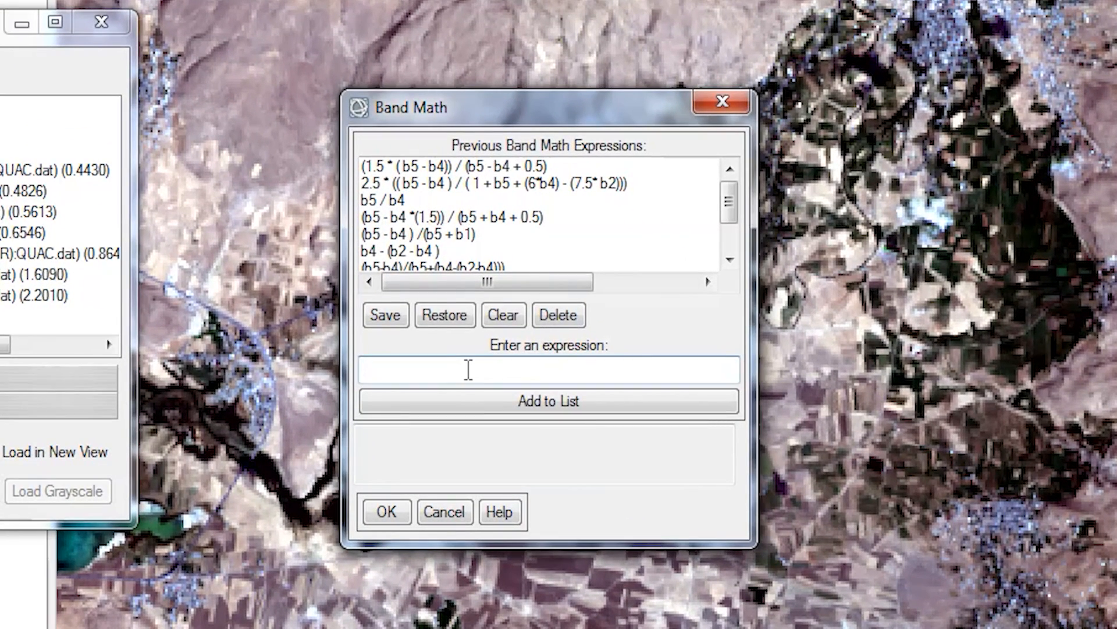
type("(b5 - b4 )/(b5+b4")
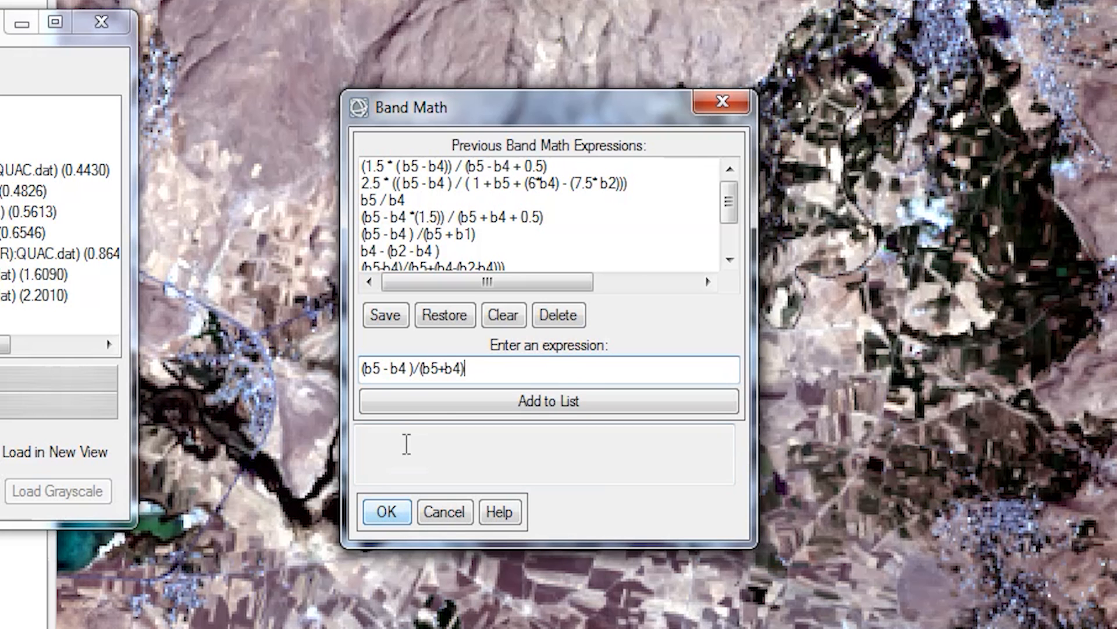
left_click(407, 417)
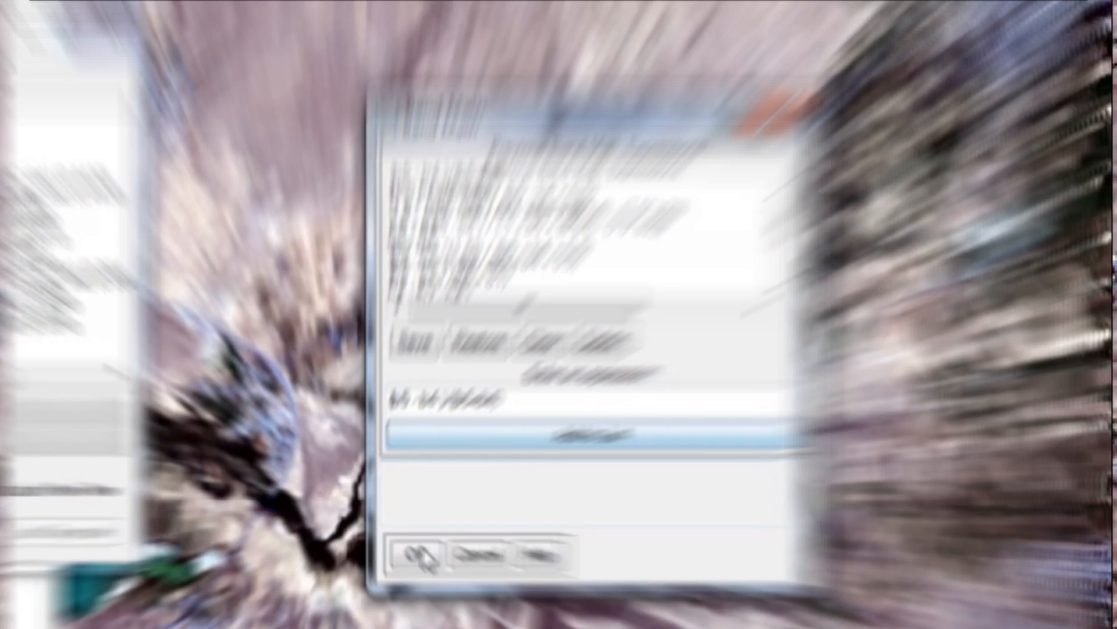
- Map B4 to Red and B5 to Near Infrared, and compute NDVI into Vegetation\2
left_click(419, 554)
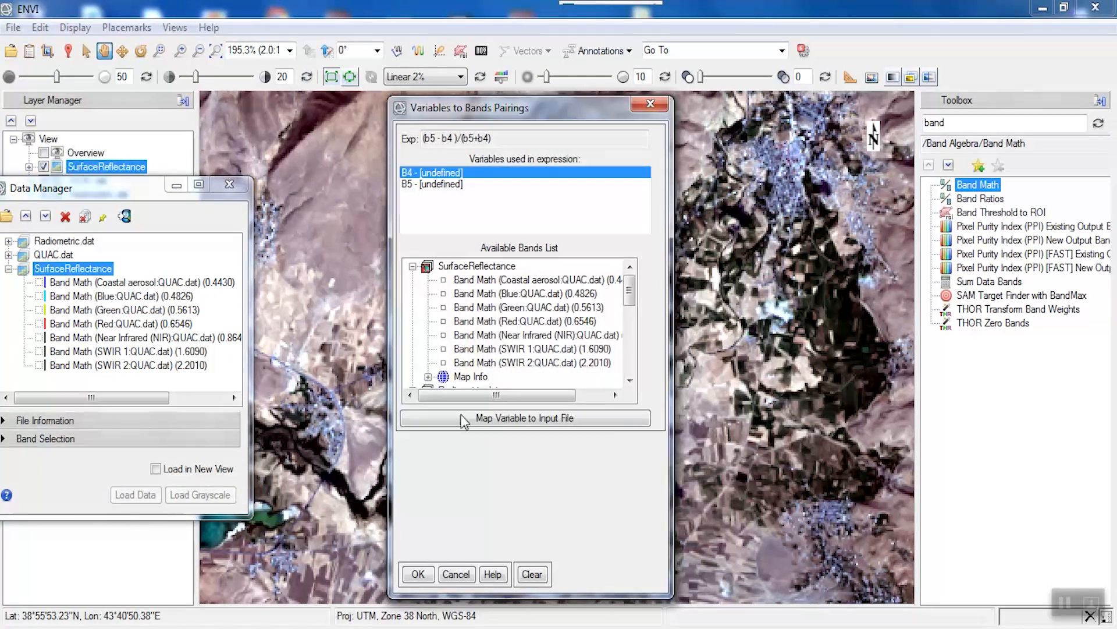
left_click(528, 321)
left_click(441, 184)
left_click(502, 335)
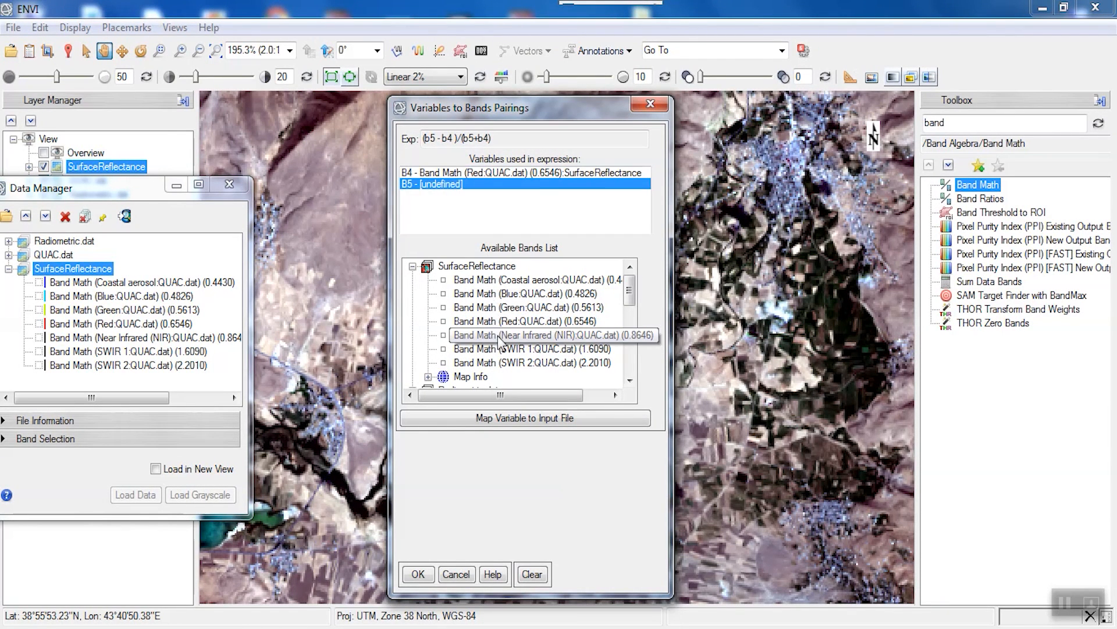
left_click(515, 513)
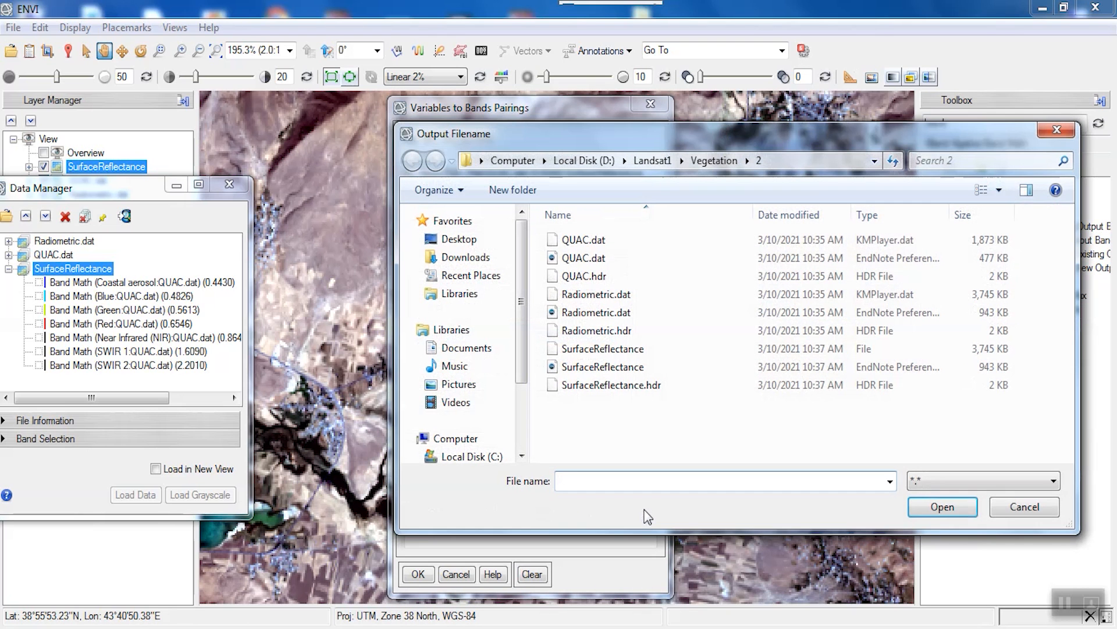
type("NDV")
left_click(934, 511)
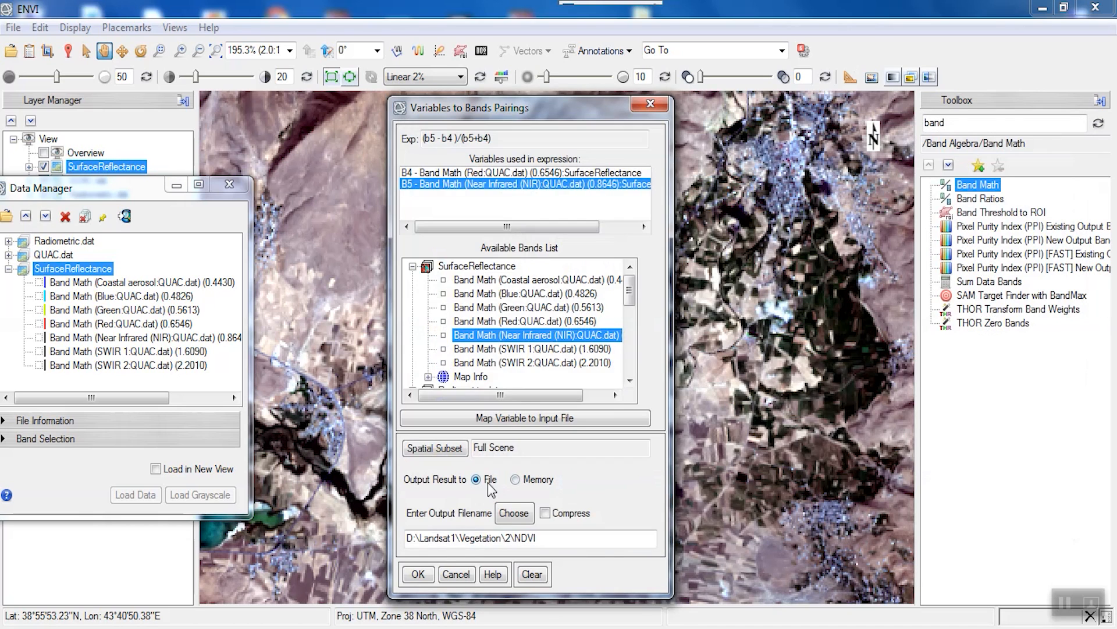
left_click(424, 574)
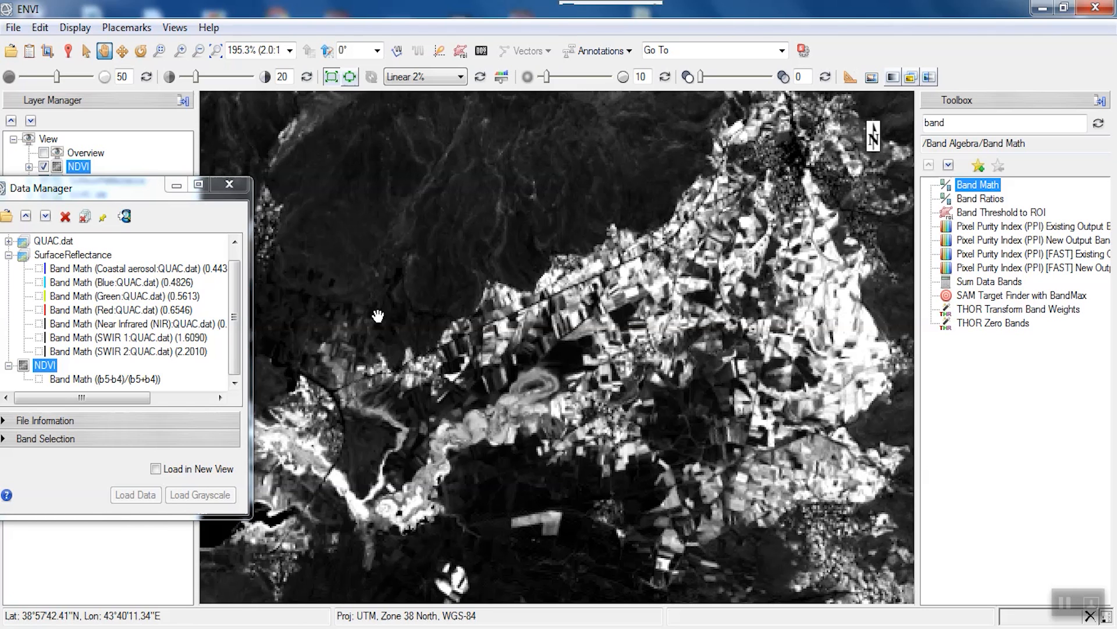
- Reopen Band Math, enter the RVI ratio b5 / b4, and add it to the expression list
double_click(967, 186)
left_click(486, 413)
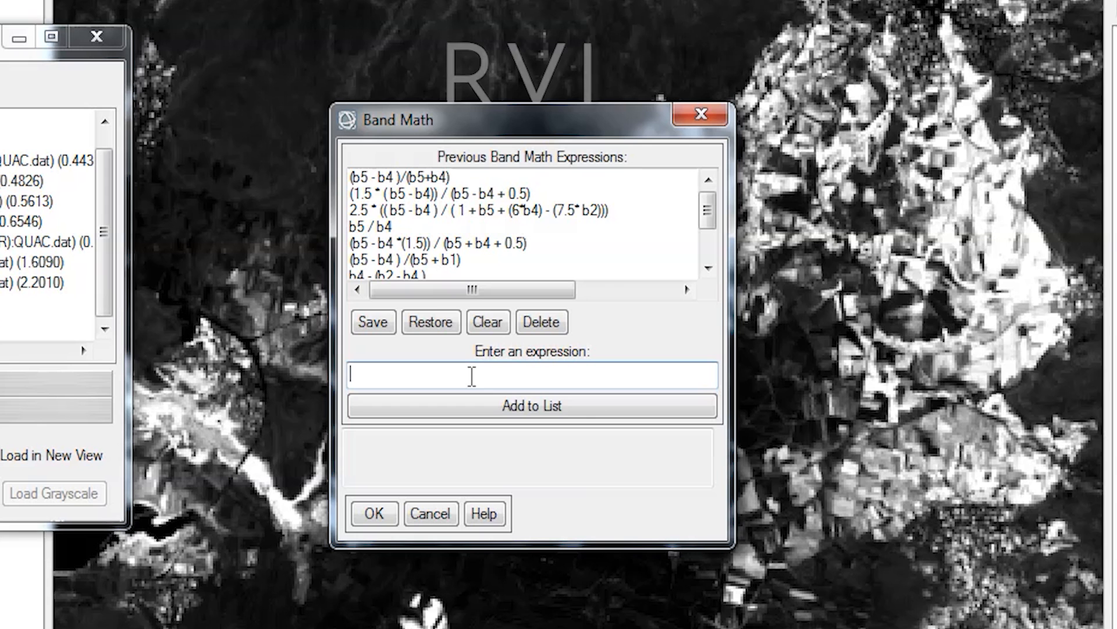
type("B5")
key("BackSpace")
key("BackSpace")
type("b5 / b4")
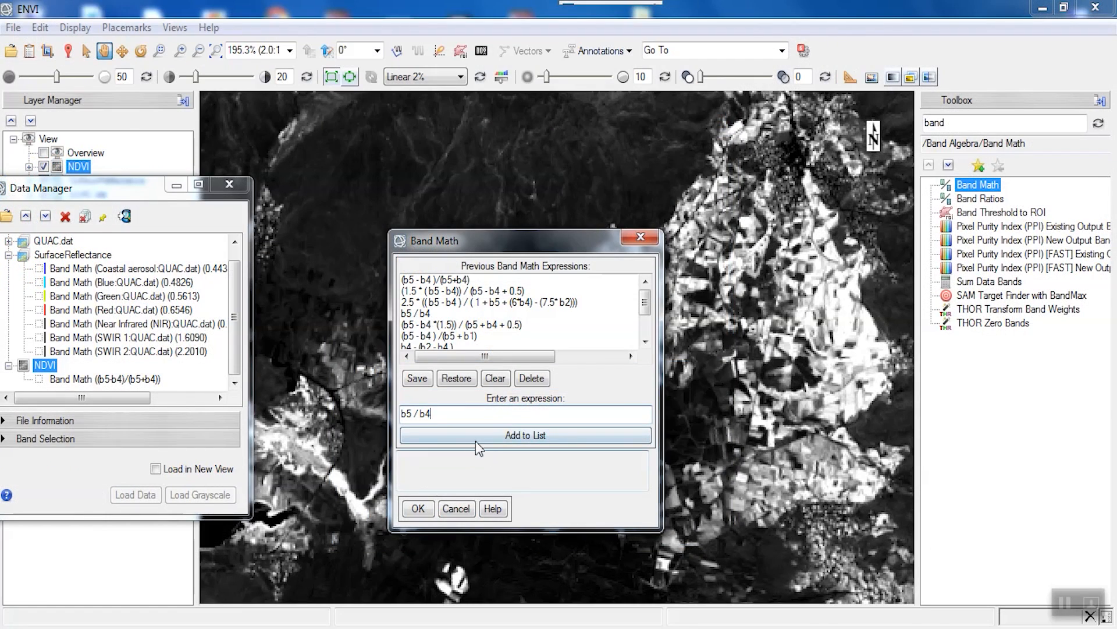
left_click(476, 445)
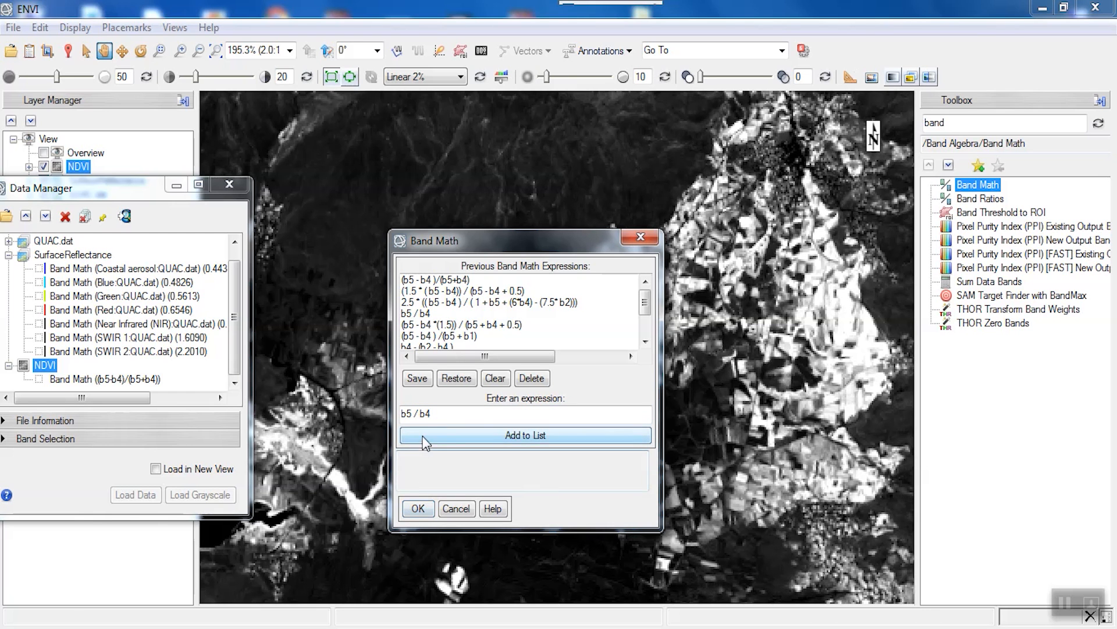
- Accept the RVI expression and map B4 to the Red band and B5 to Near Infrared
left_click(419, 508)
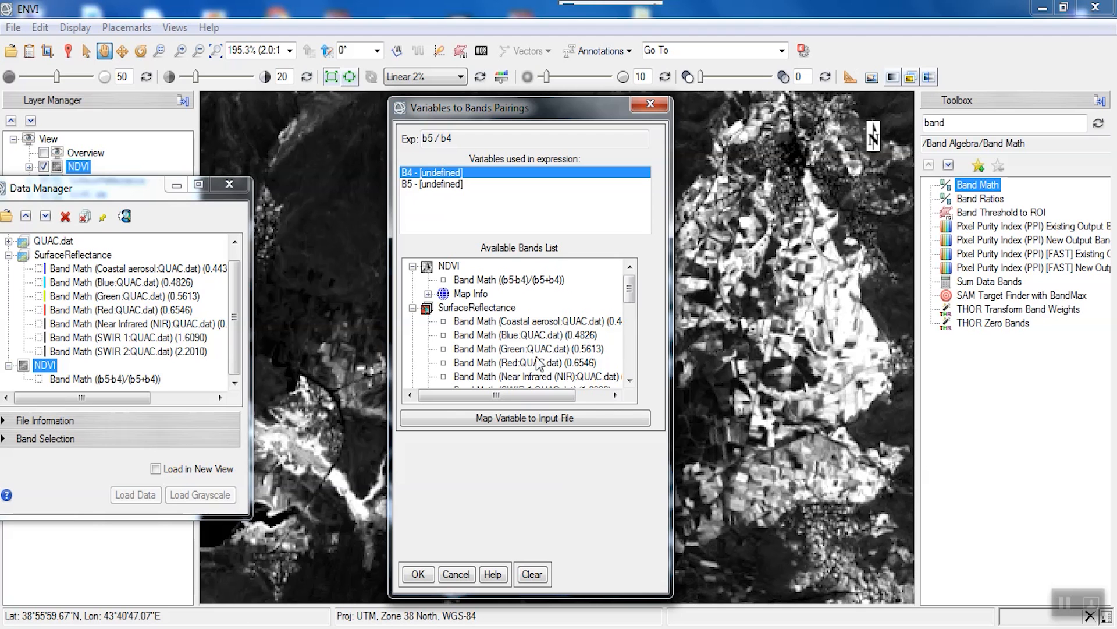
scroll(538, 358, "down", 1)
left_click(524, 321)
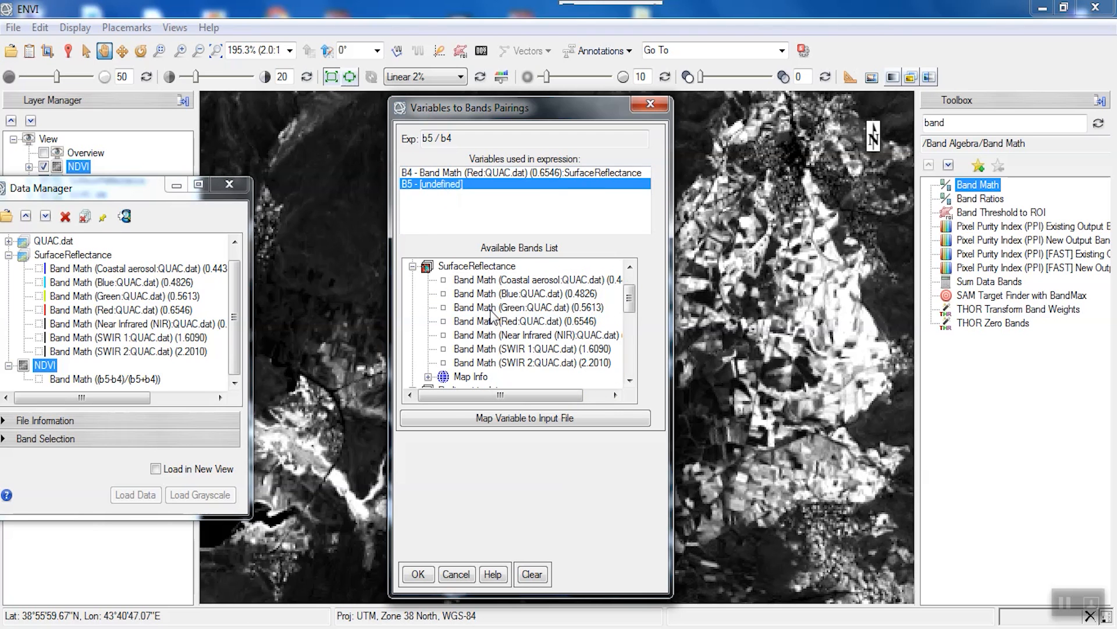
left_click(498, 335)
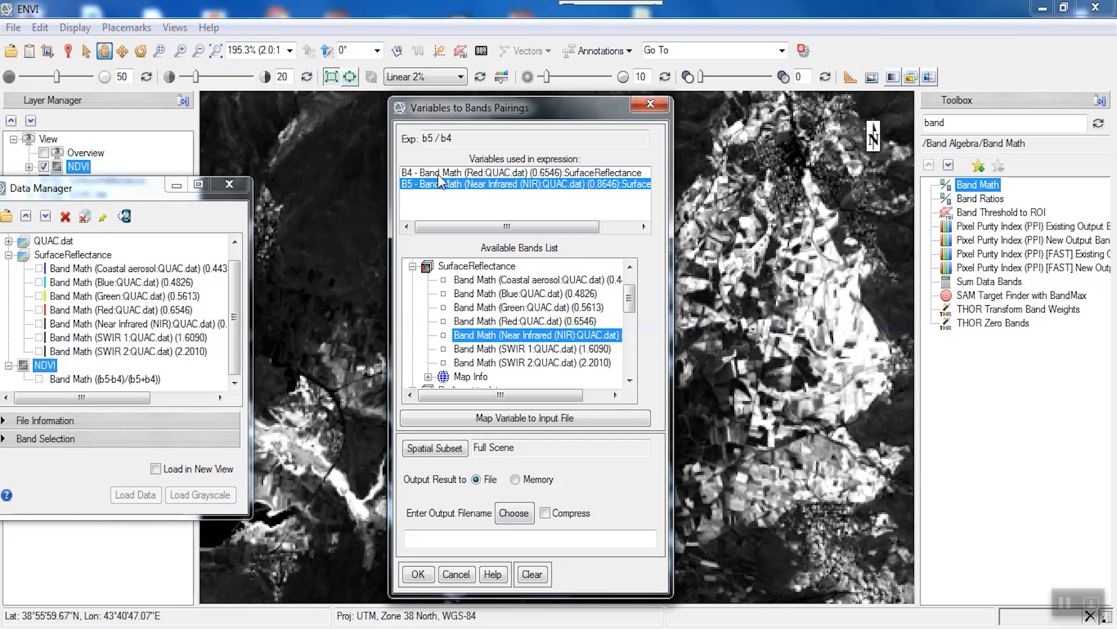
- Save the output as RVI in Vegetation\2 and run the calculation
left_click(514, 512)
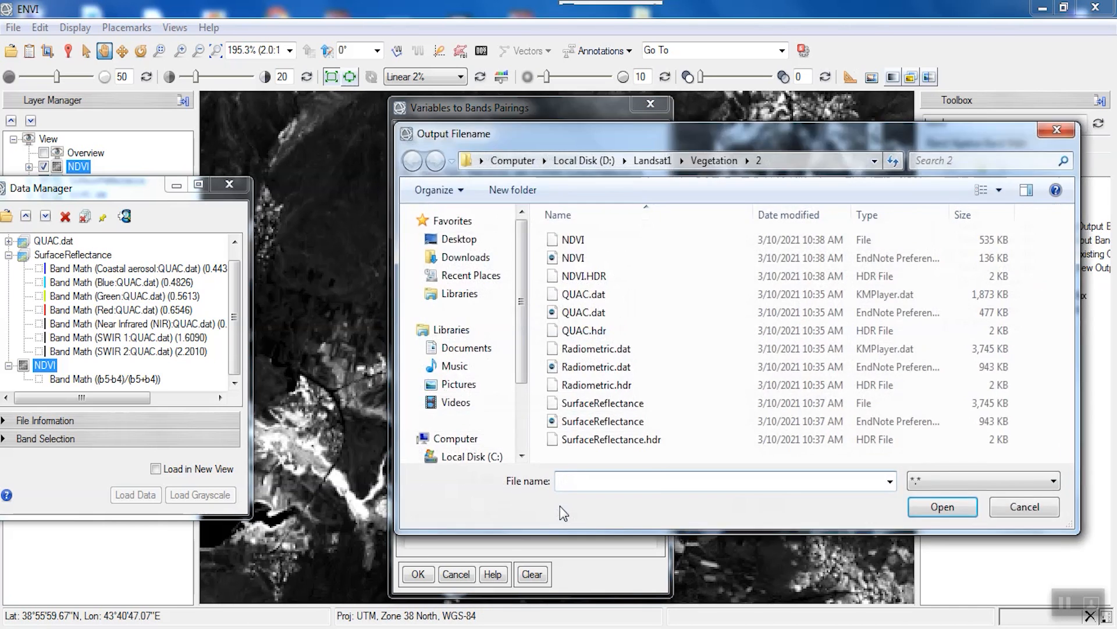
type("RVI")
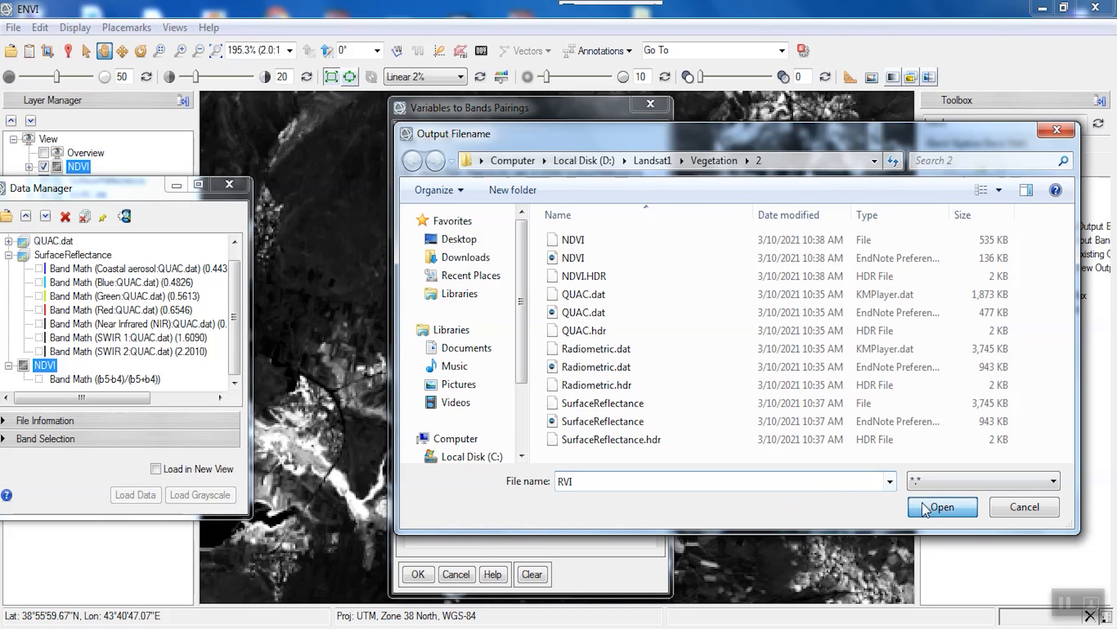
left_click(942, 507)
left_click(423, 574)
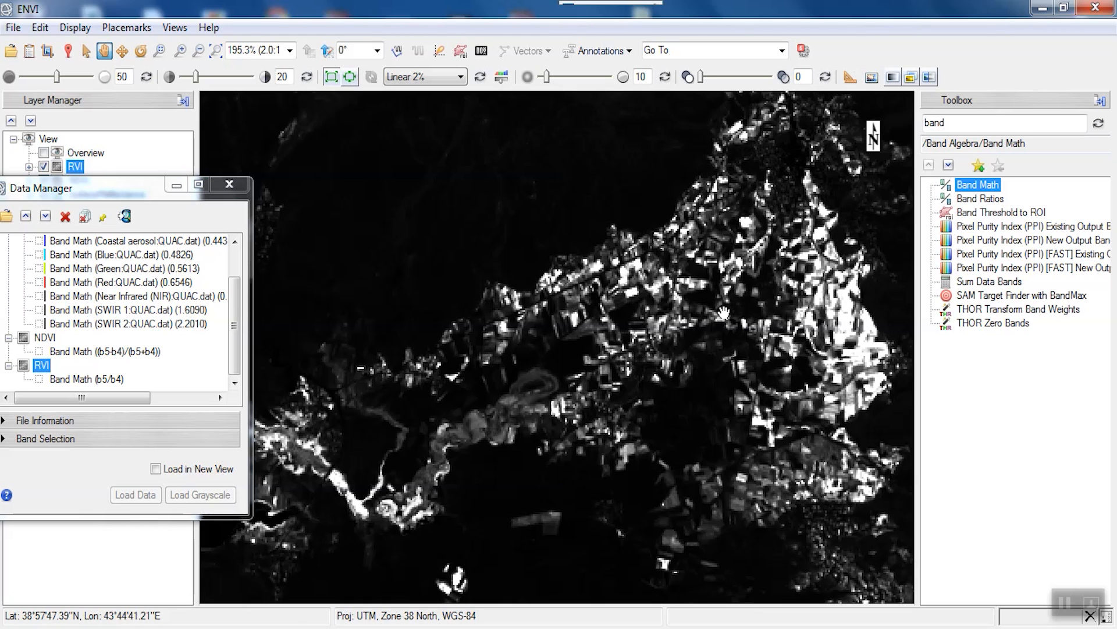
- Type the EVI expression with b5, b4 and b2 in Band Math, remove the extra parenthesis after b4, and add it
double_click(976, 187)
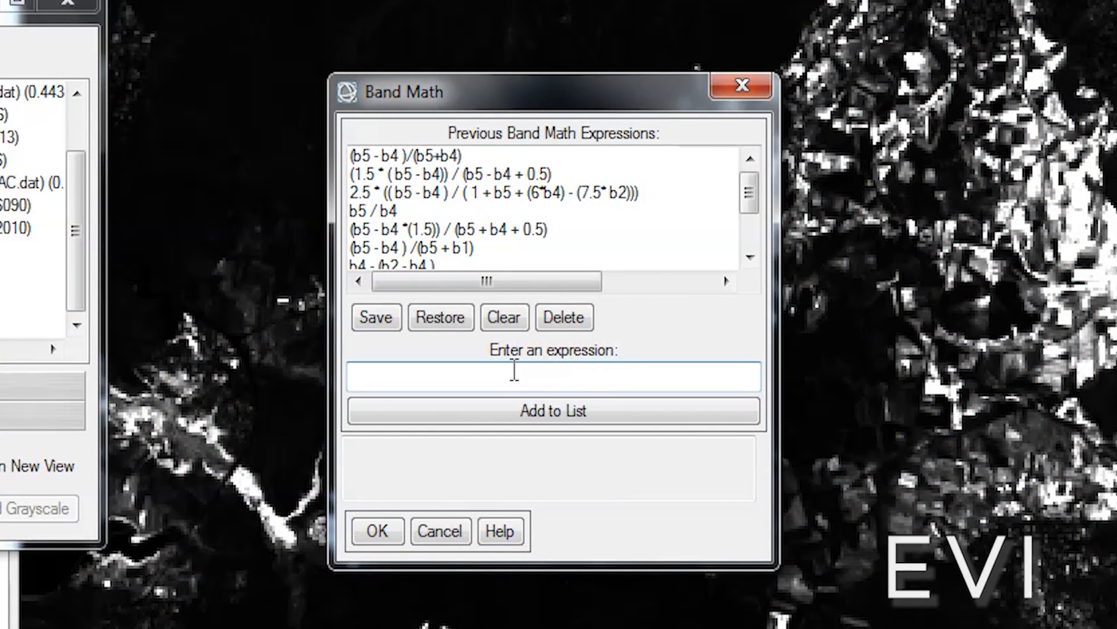
type("2.5")
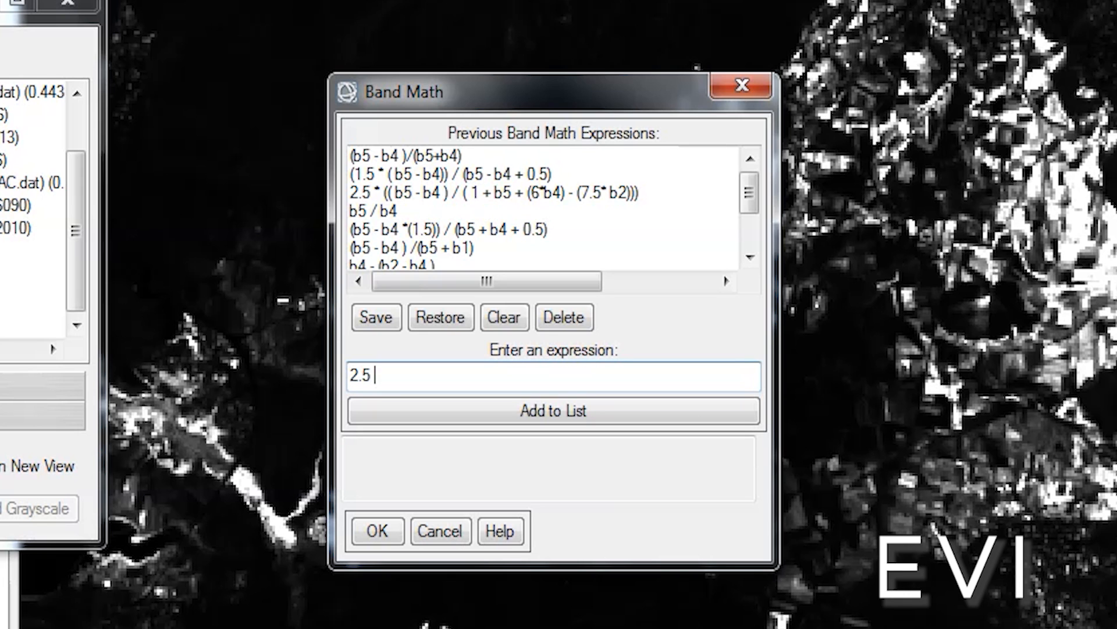
type(" * ((b5 -")
type("b4 )) / (1 +")
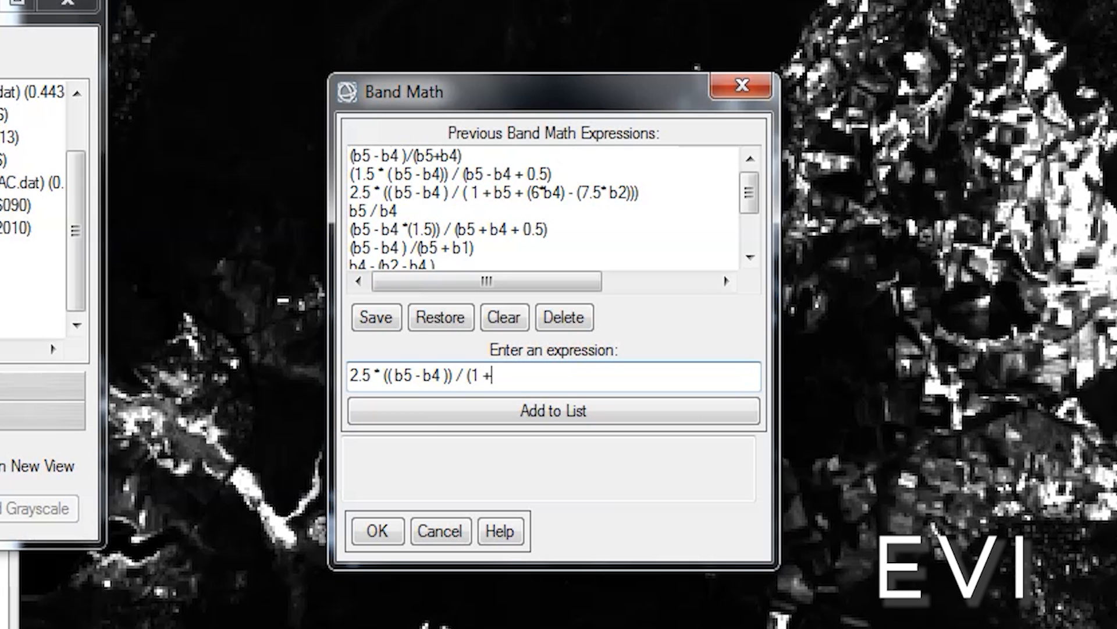
type(" b5 + (6 * b4")
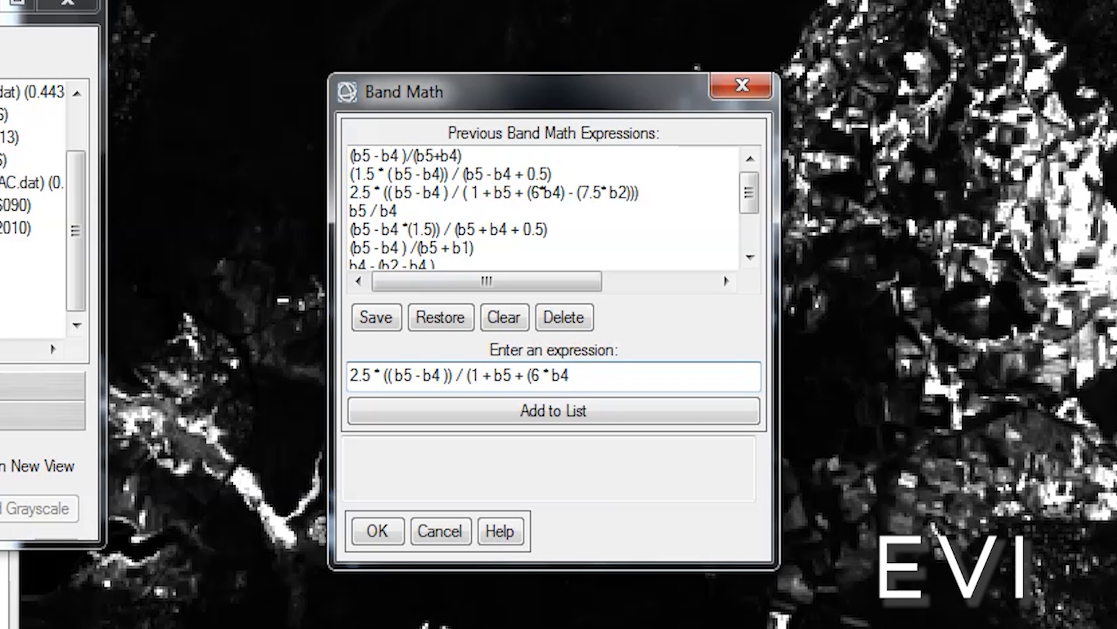
type(") - ( 7.5 * b2)))")
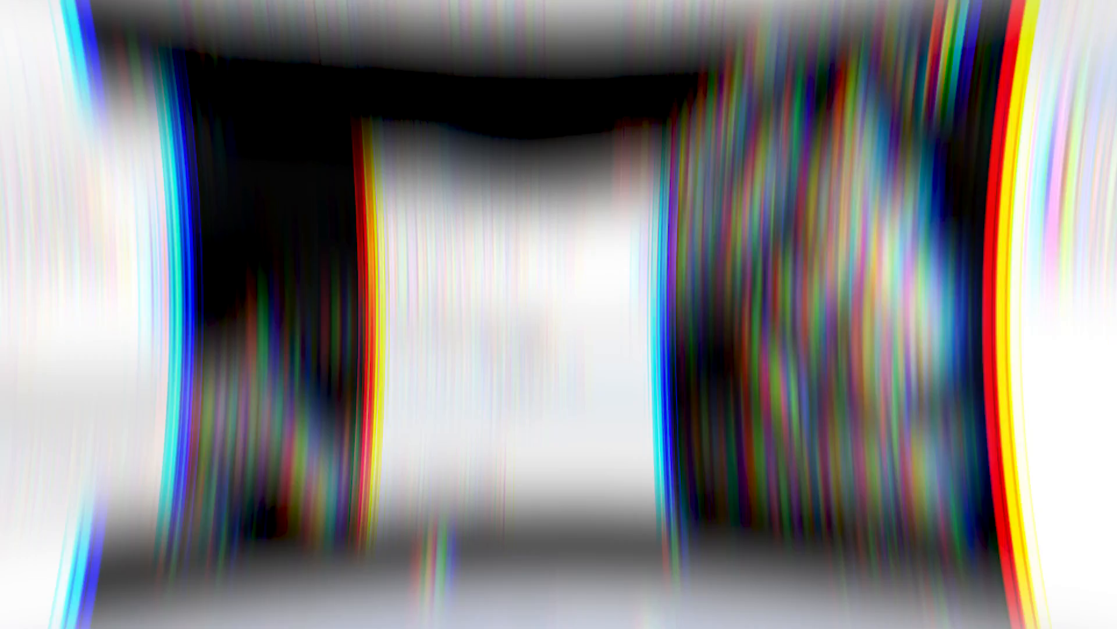
left_click(502, 419)
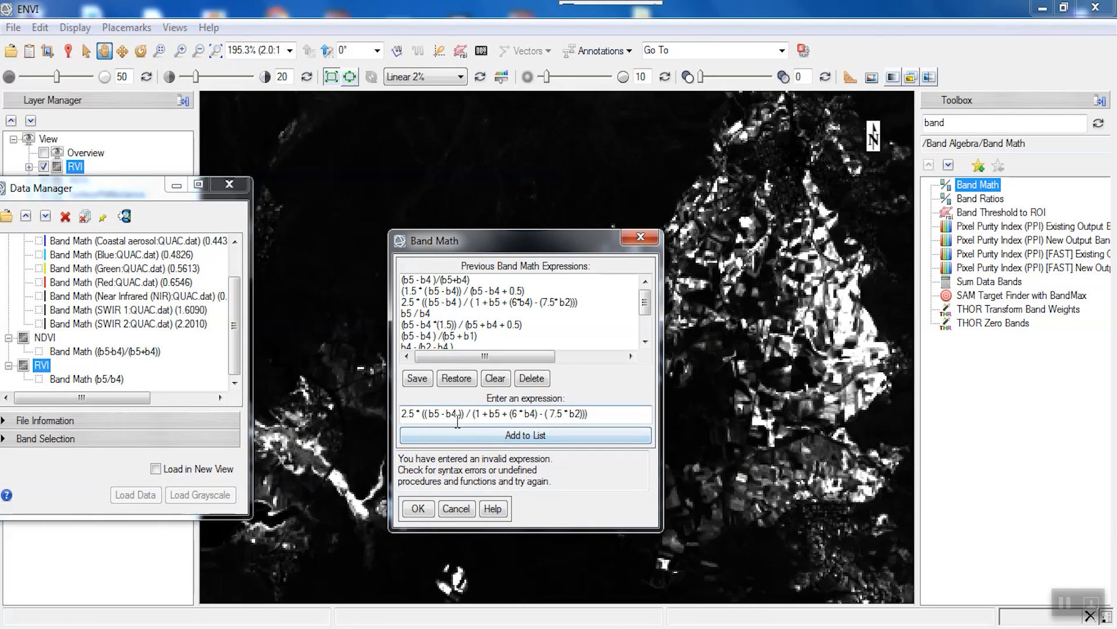
key("BackSpace")
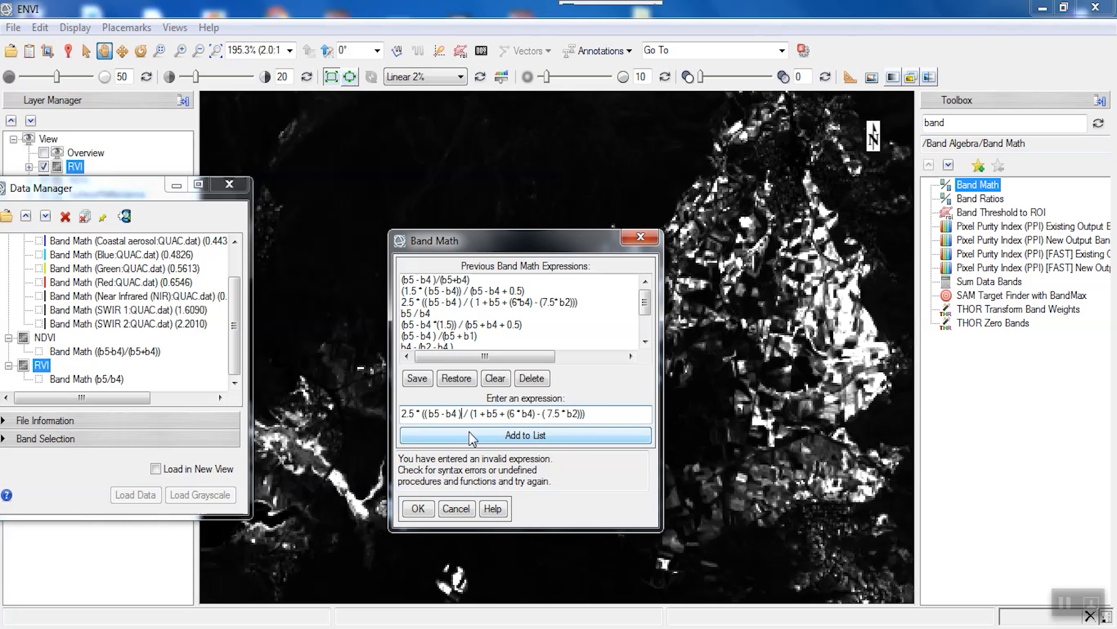
left_click(470, 434)
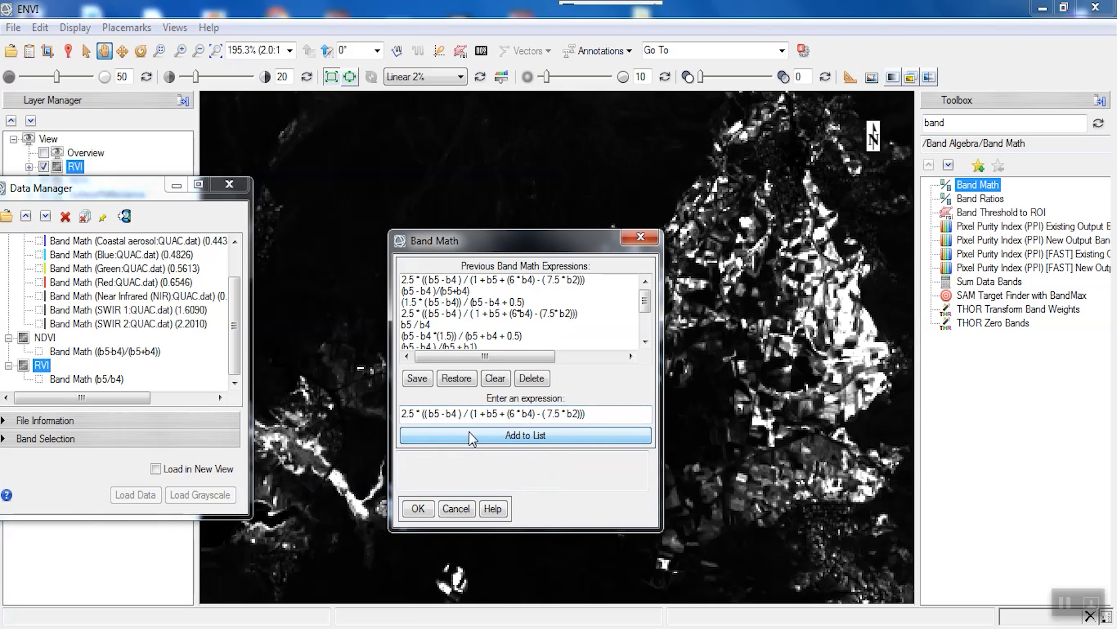
- Pair the EVI variables: B2 to Blue, B4 to Red, B5 to Near Infrared
left_click(434, 510)
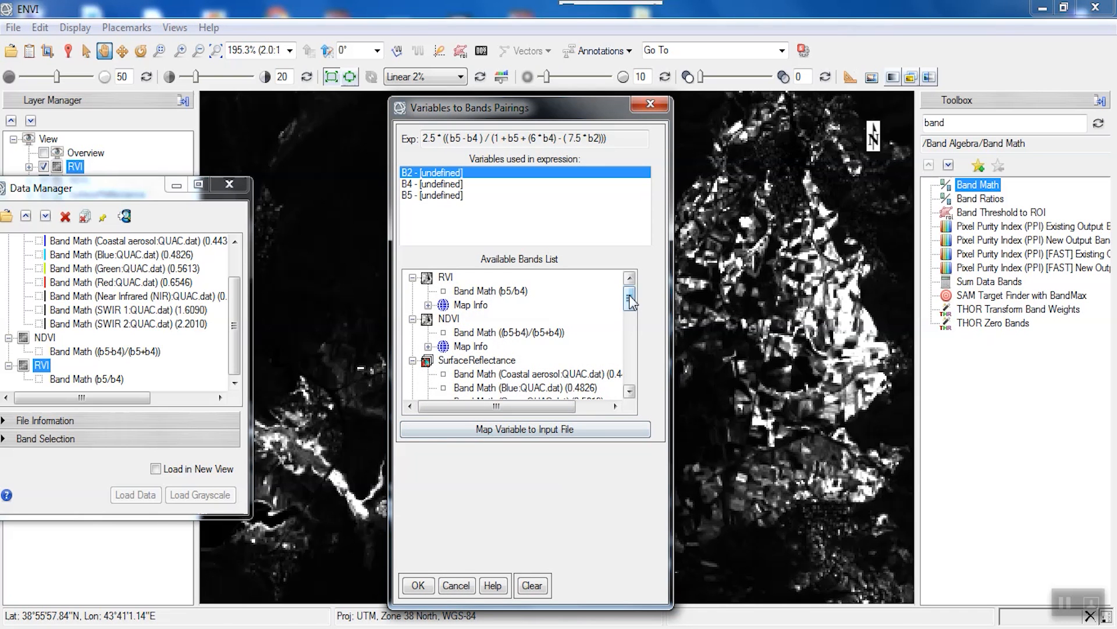
left_click_drag(629, 301, 630, 312)
left_click(547, 306)
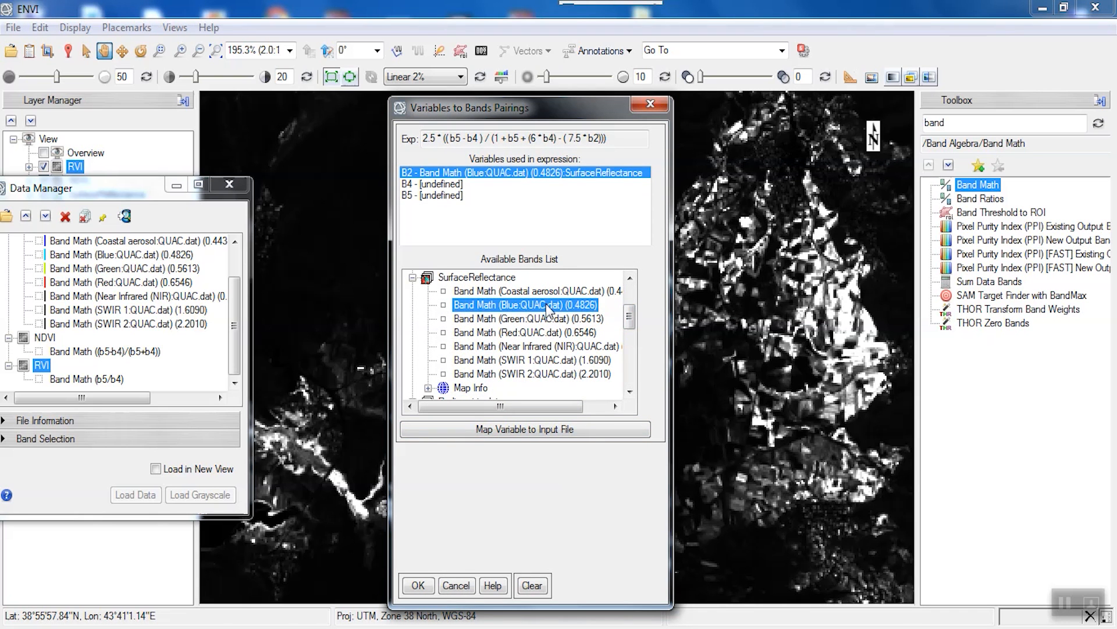
left_click(447, 185)
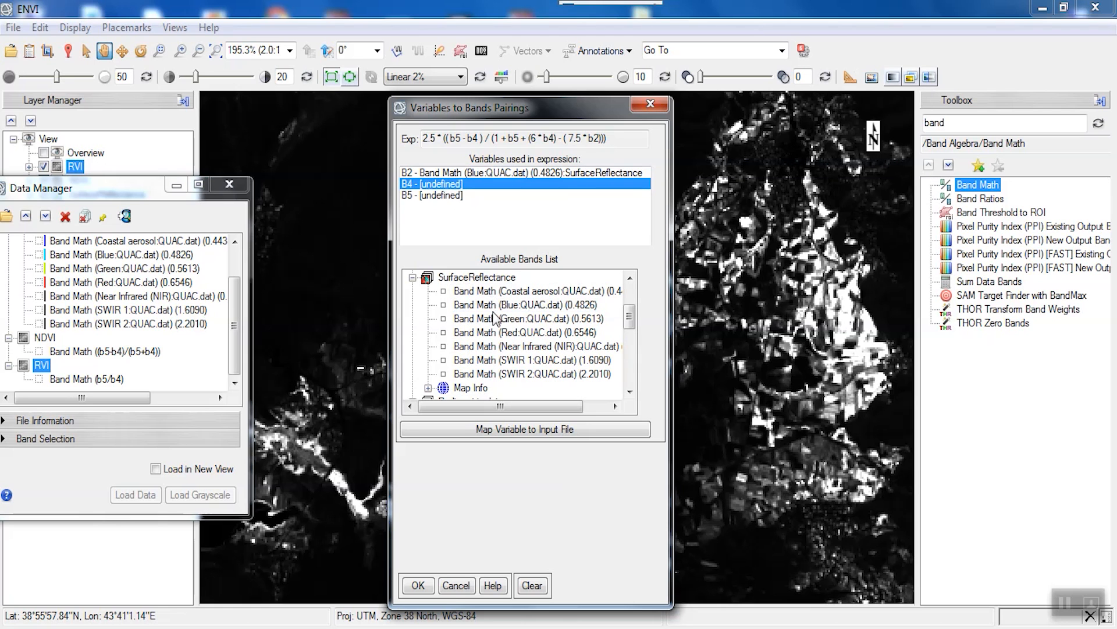
left_click(504, 332)
left_click(459, 200)
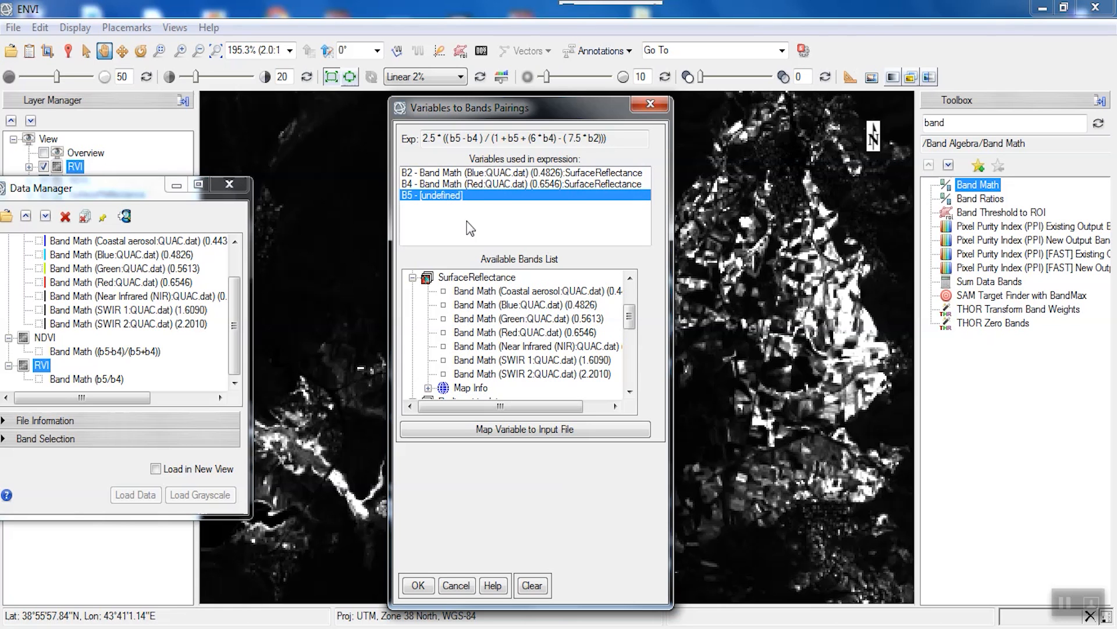
left_click(510, 347)
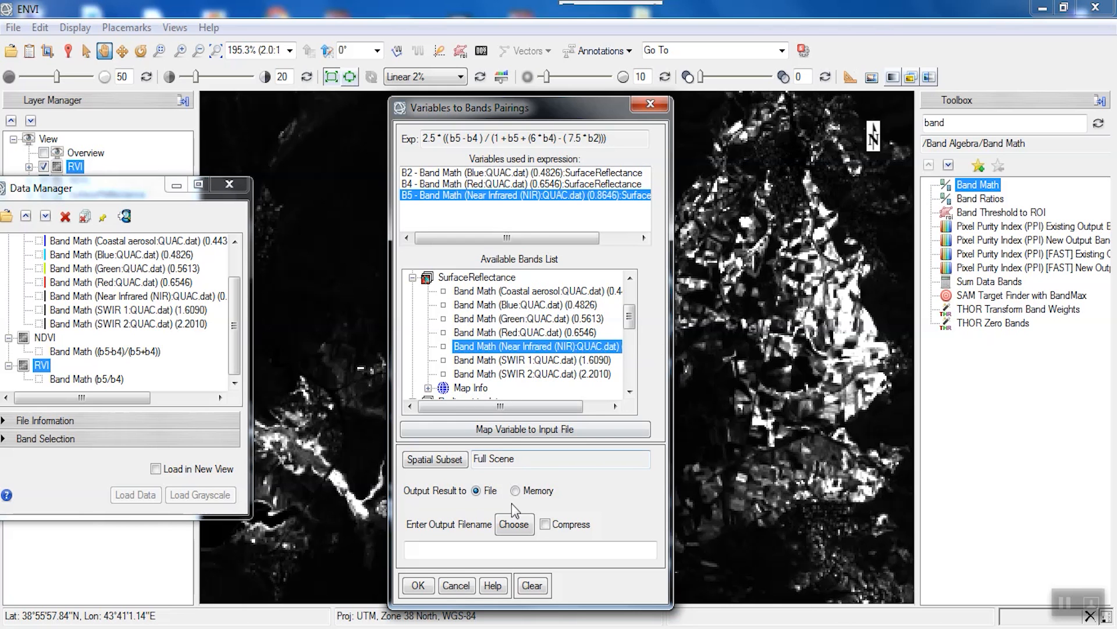
- Set the EVI output file to D:\Landsat1\Vegetation\2\EVI
left_click(513, 523)
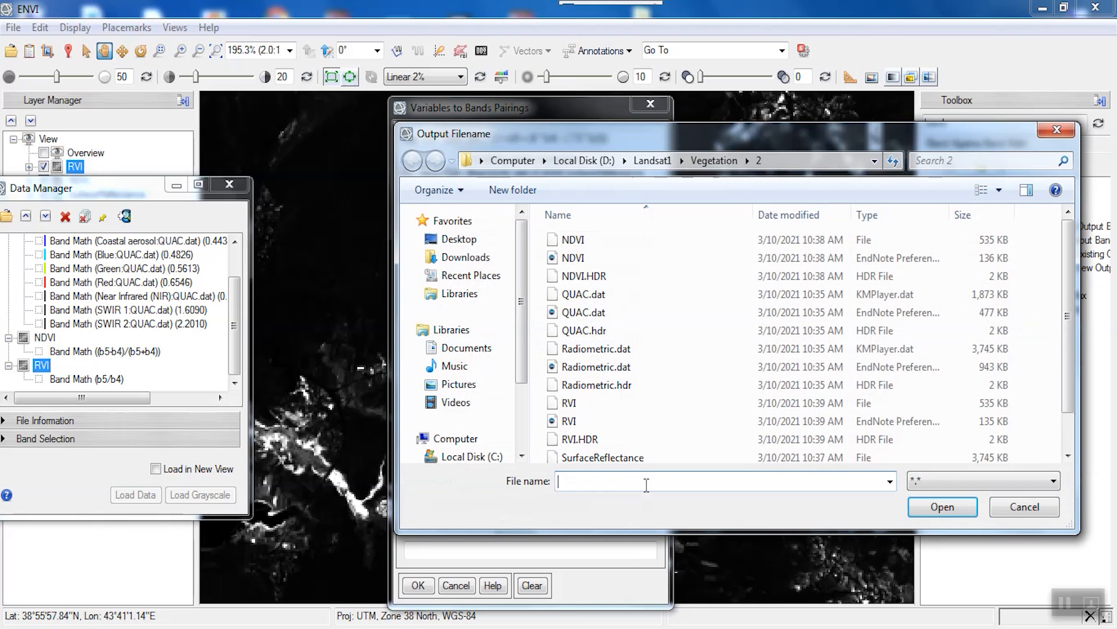
type("EV")
left_click(943, 506)
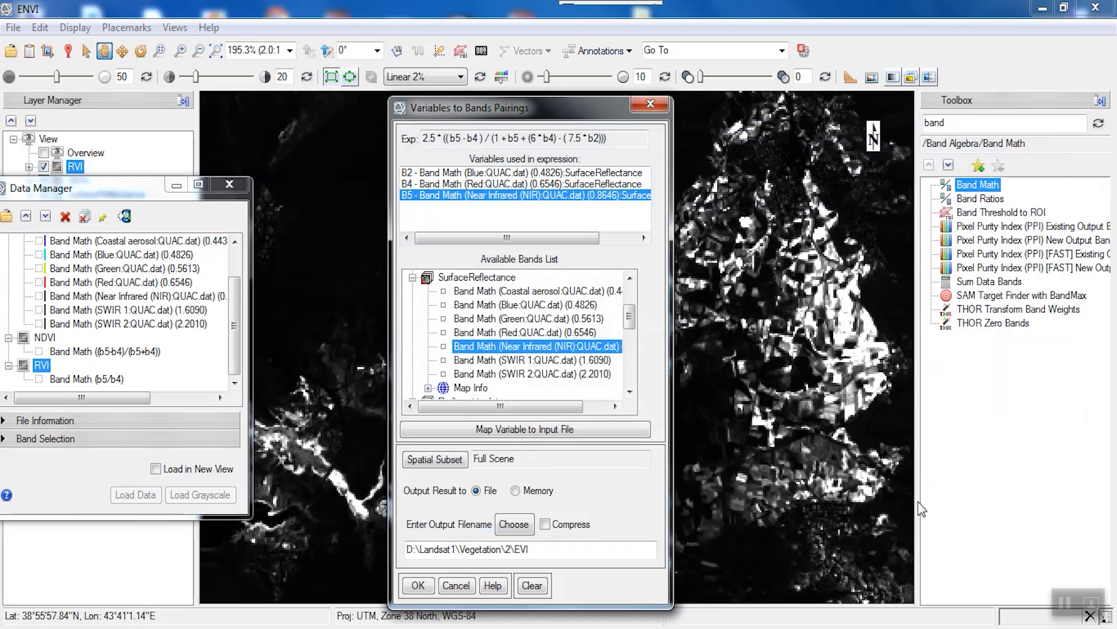
- Run the EVI calculation, then reopen Band Math for the next index
left_click(418, 585)
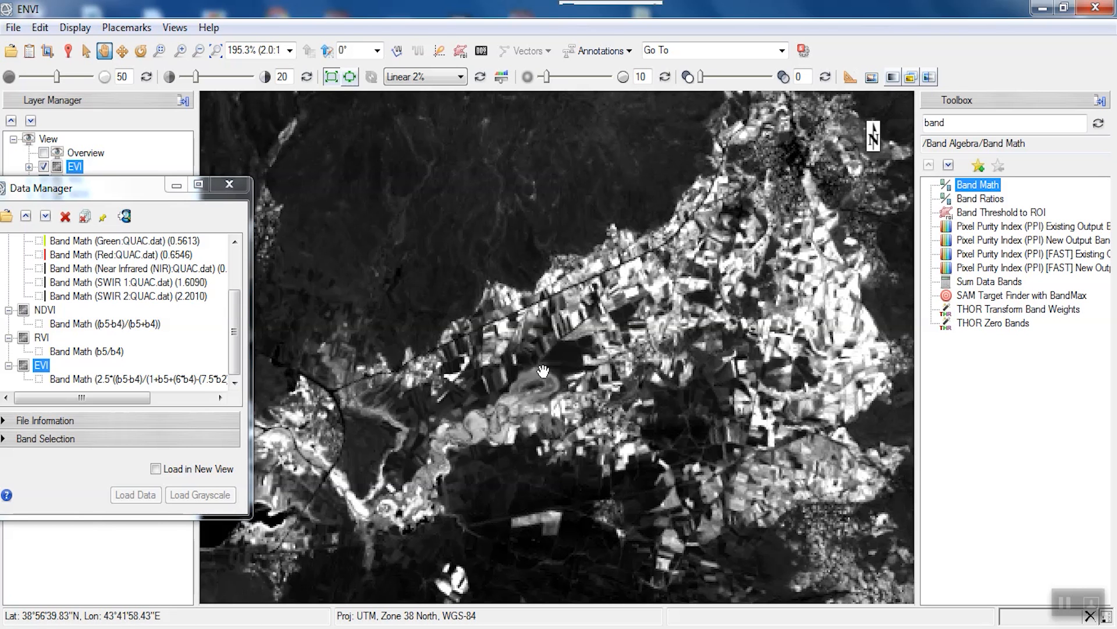
double_click(978, 185)
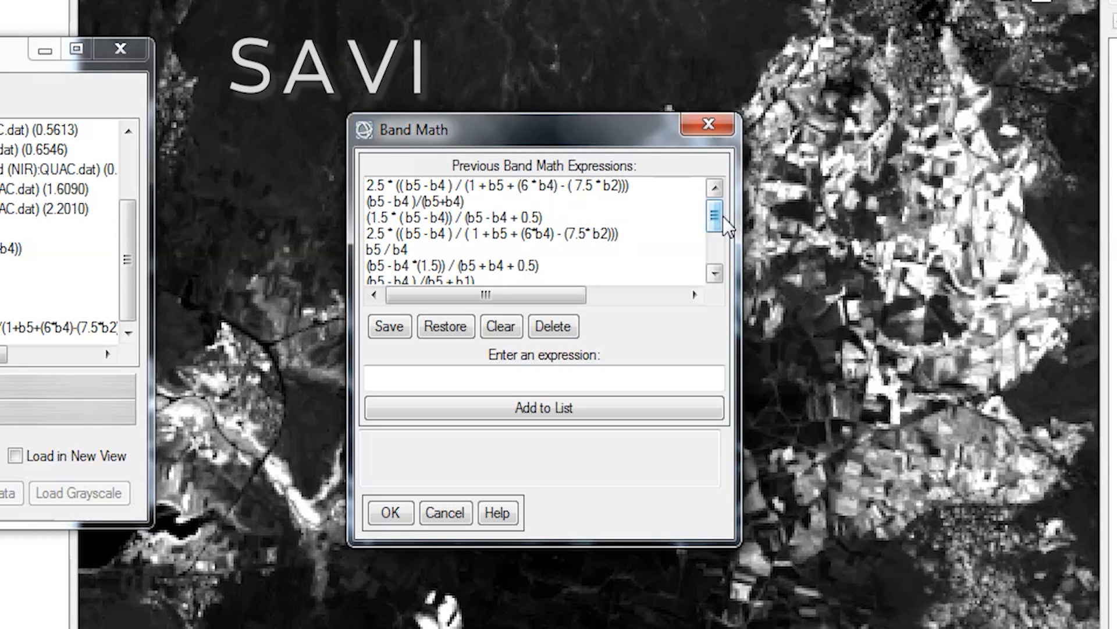
- Enter (1.5 * (b5 - b4)) / (b5 - b4 + 0.5) and add it to the expression list
left_click(460, 370)
type("(1.5")
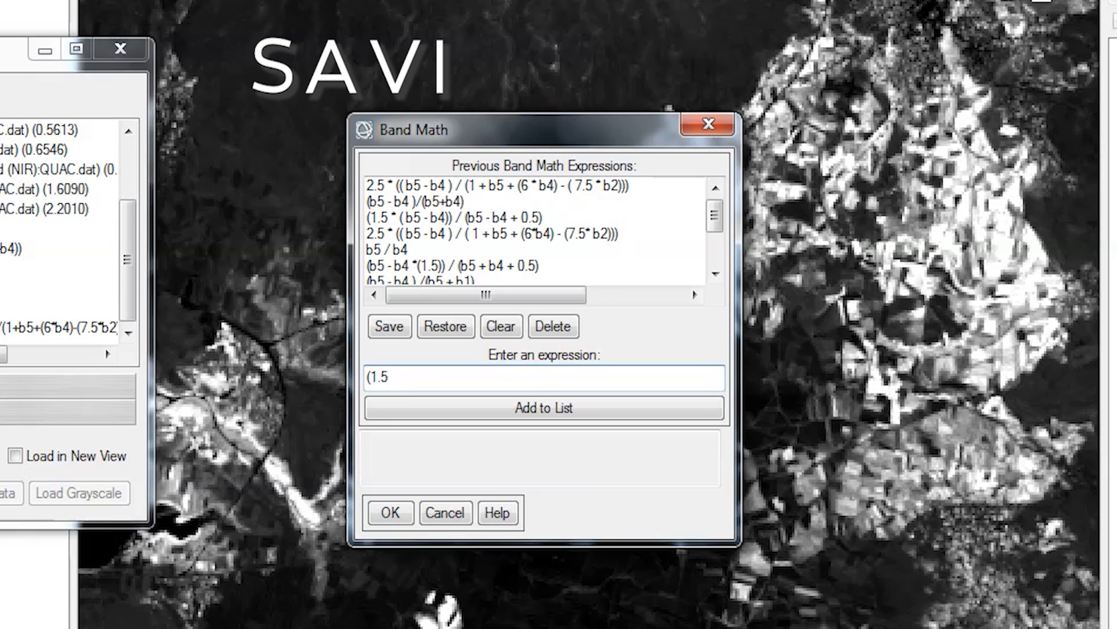
type(" * (b5 - b4)) / (b5 - b4")
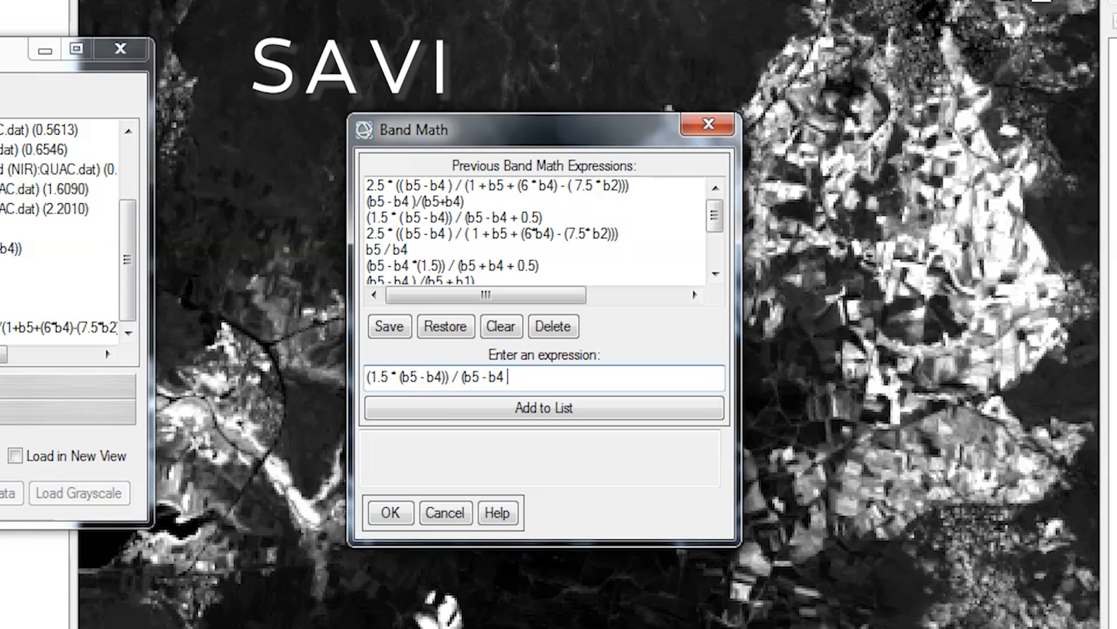
type(" + 0.5)")
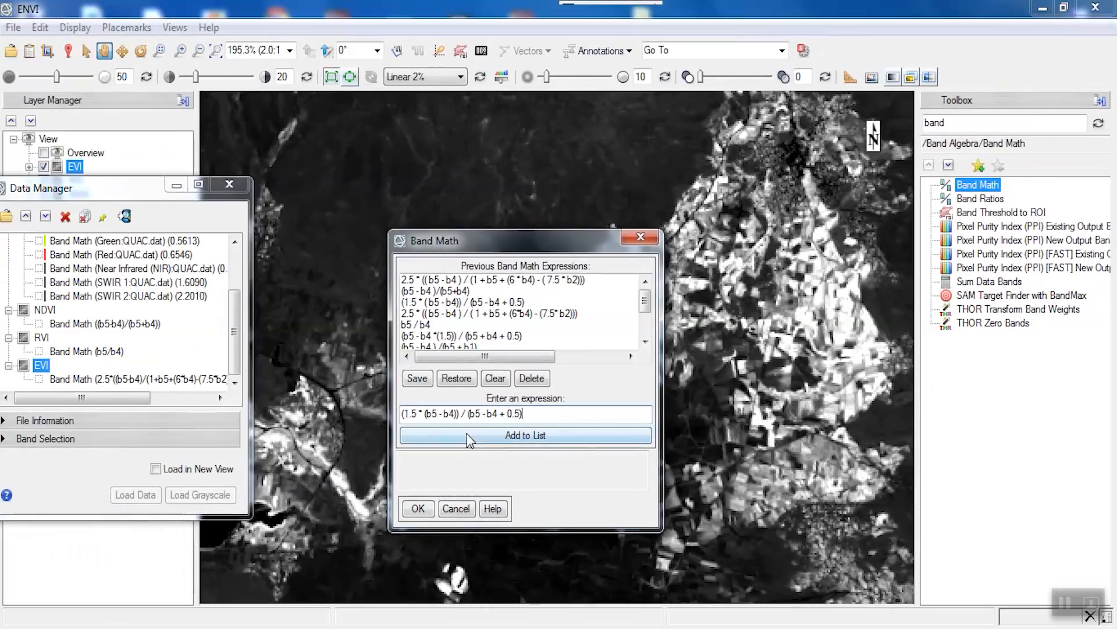
left_click(463, 412)
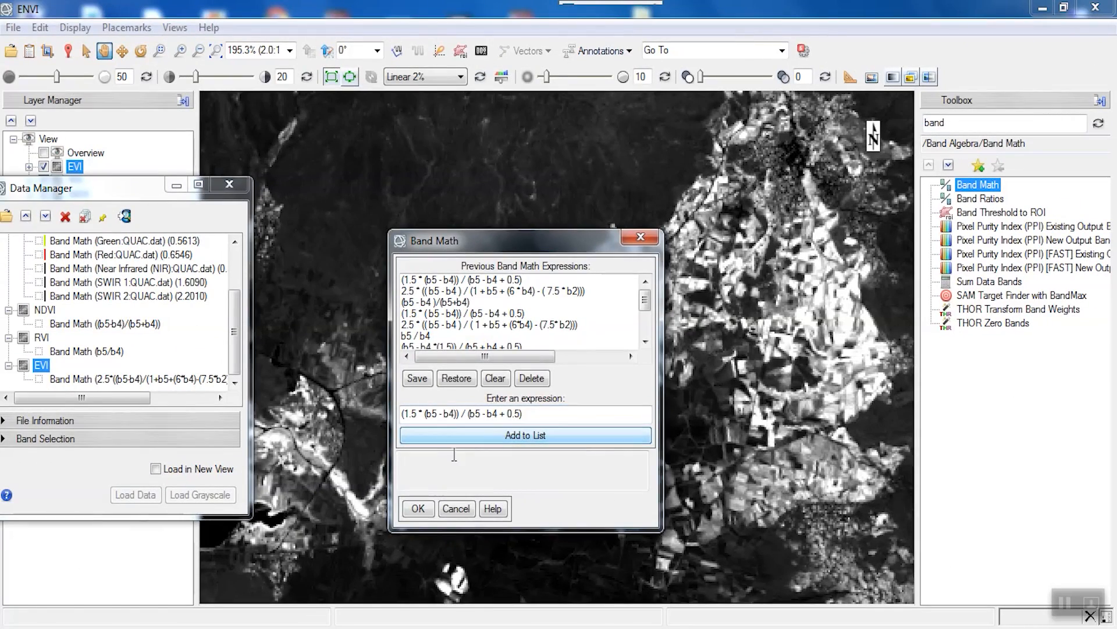
- Accept the SAVI expression and assign B4 to Red and B5 to Near Infrared
left_click(418, 509)
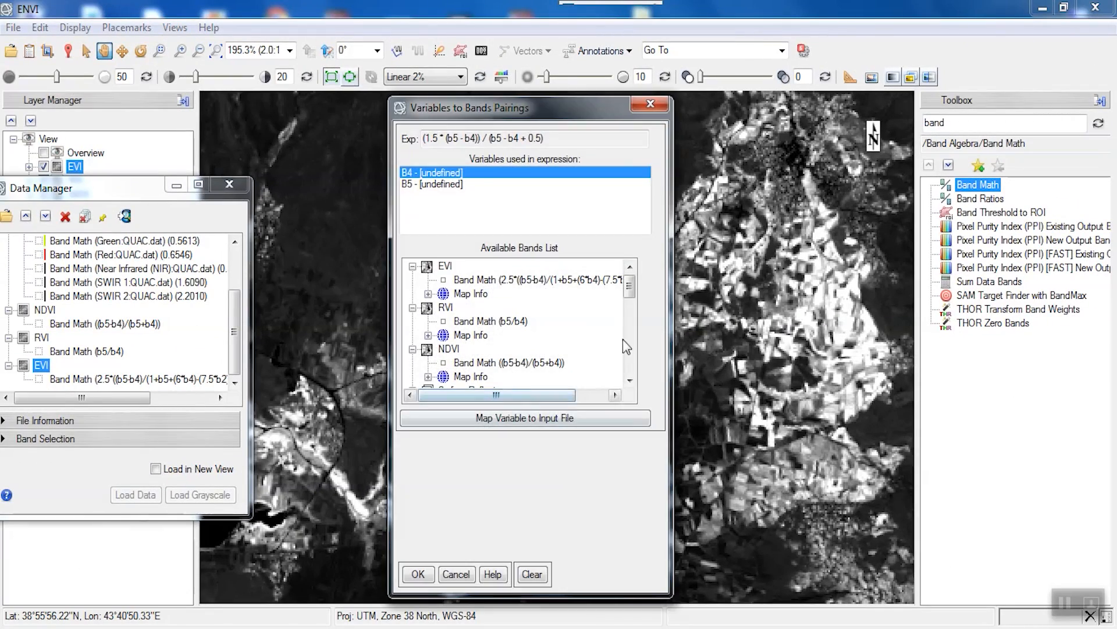
left_click_drag(629, 293, 631, 319)
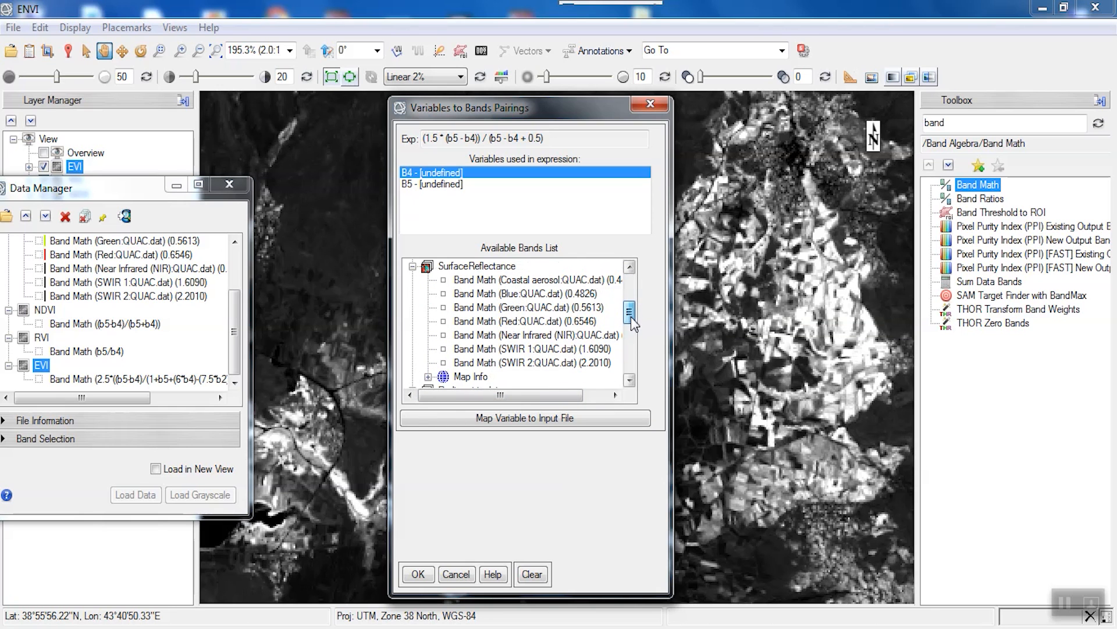
left_click(515, 319)
left_click(459, 185)
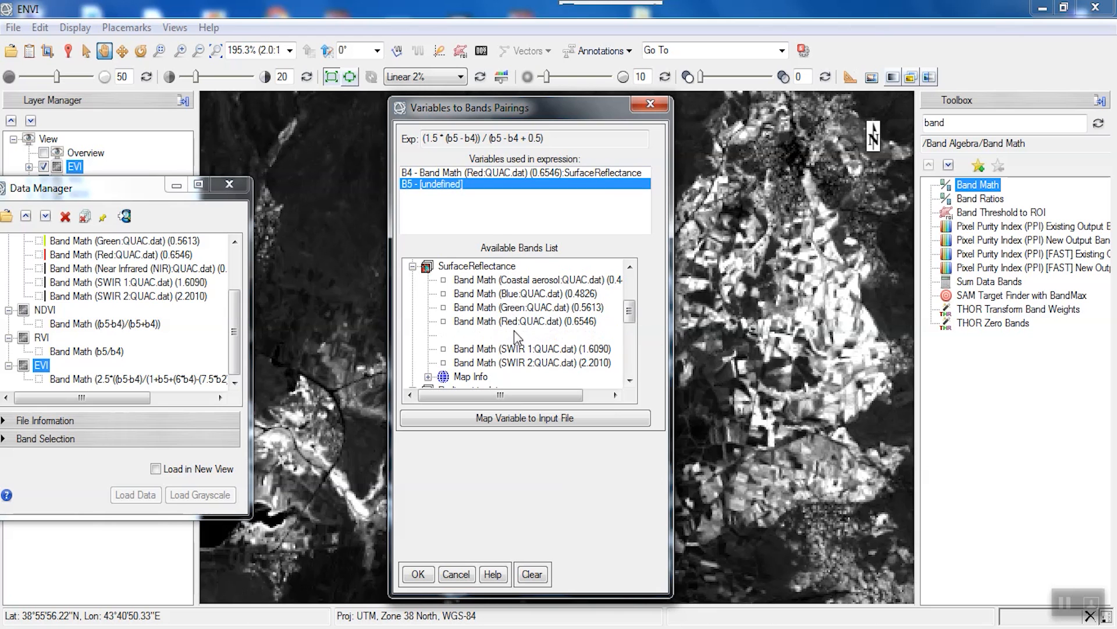
left_click(516, 341)
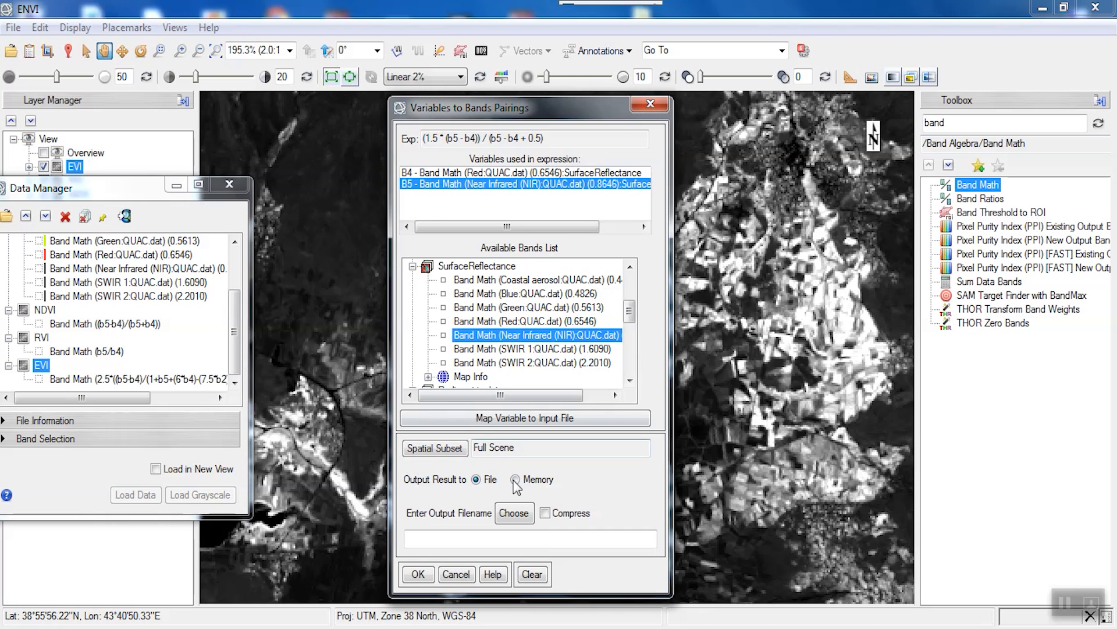
- Set the SAVI output file to D:\Landsat1\Vegetation\2\SAVI
left_click(514, 509)
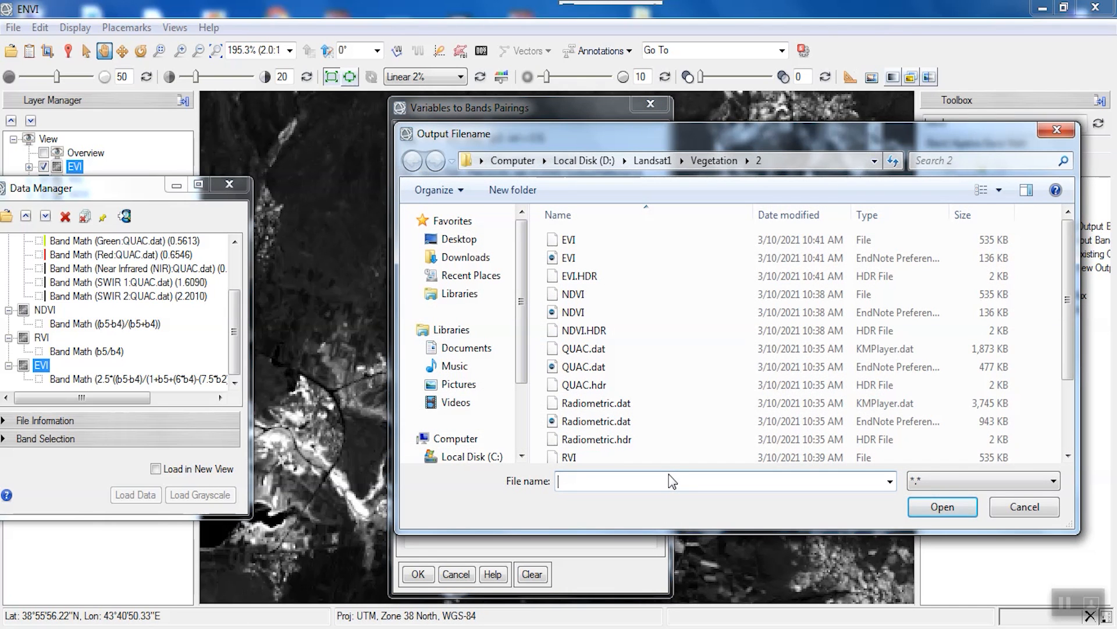
type("SAV")
left_click(938, 508)
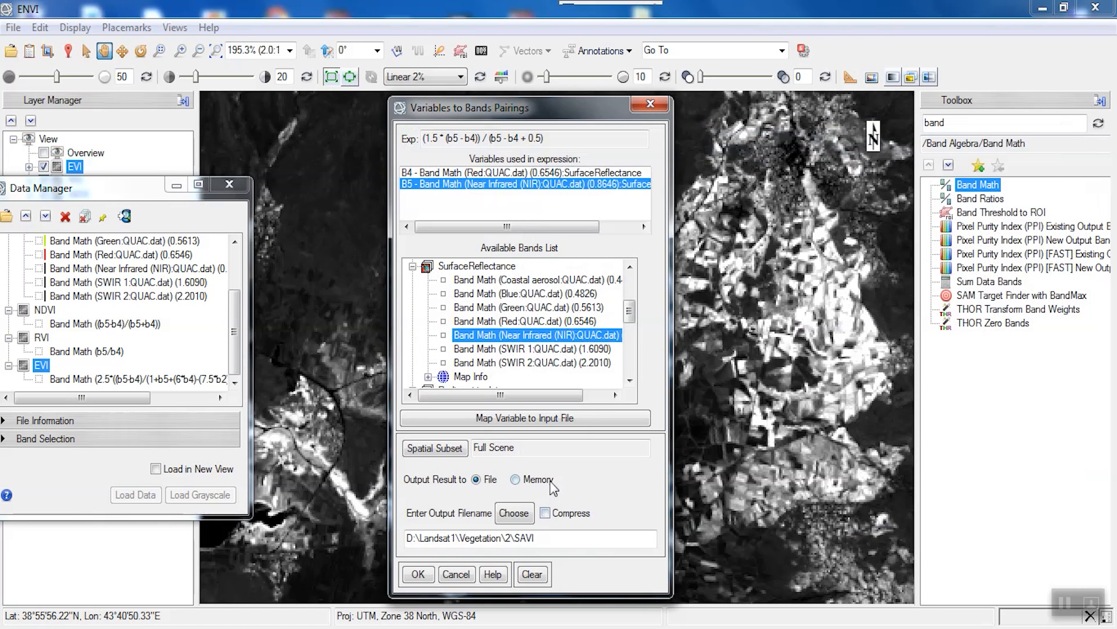
- Run the SAVI calculation and move the Data Manager off the Layer Manager list
left_click(420, 575)
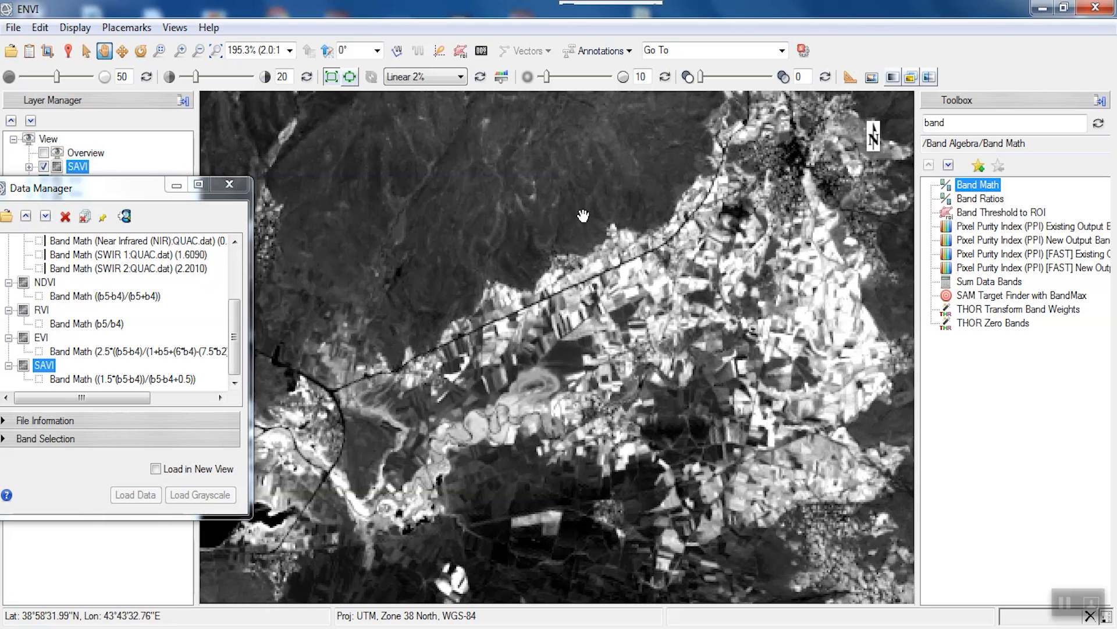
left_click_drag(122, 196, 109, 304)
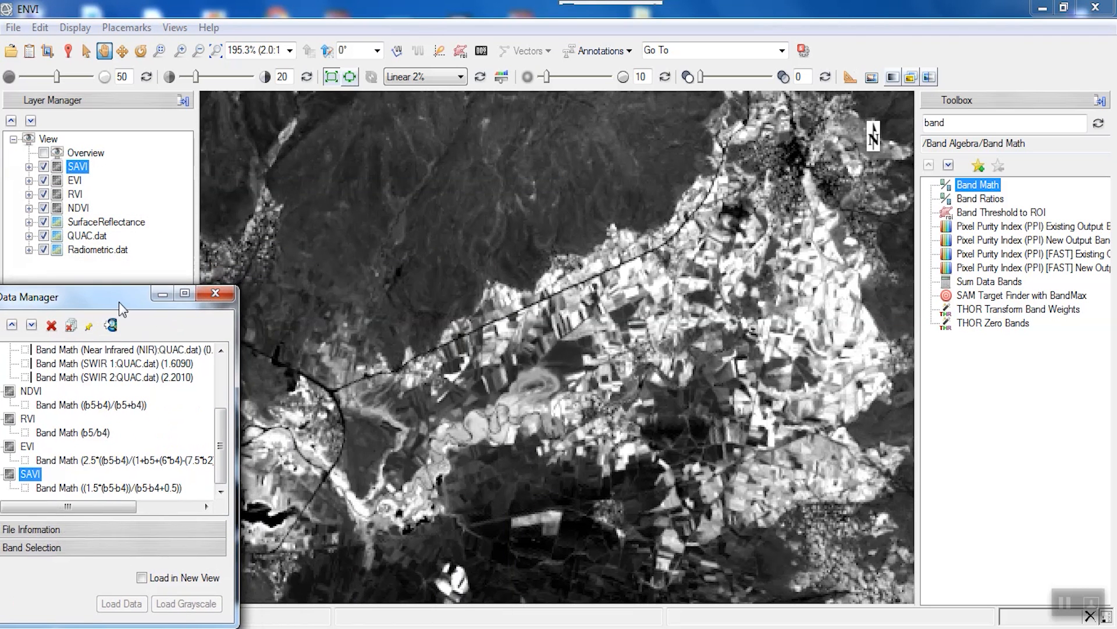
- Hide all four index layers, then toggle SAVI repeatedly against the colour image
left_click(44, 167)
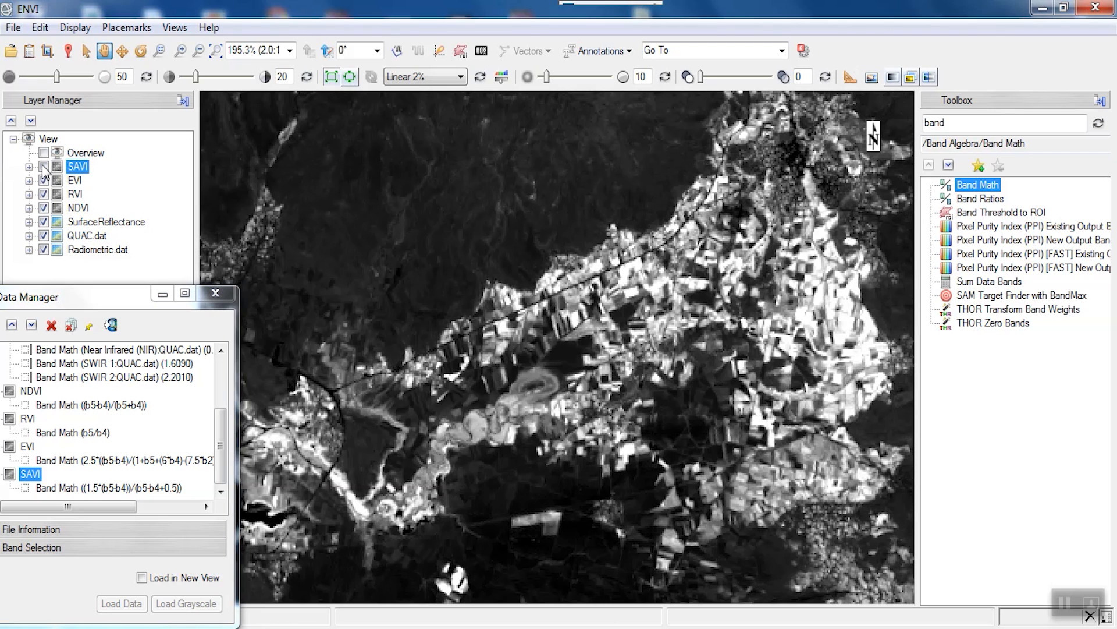
left_click(43, 181)
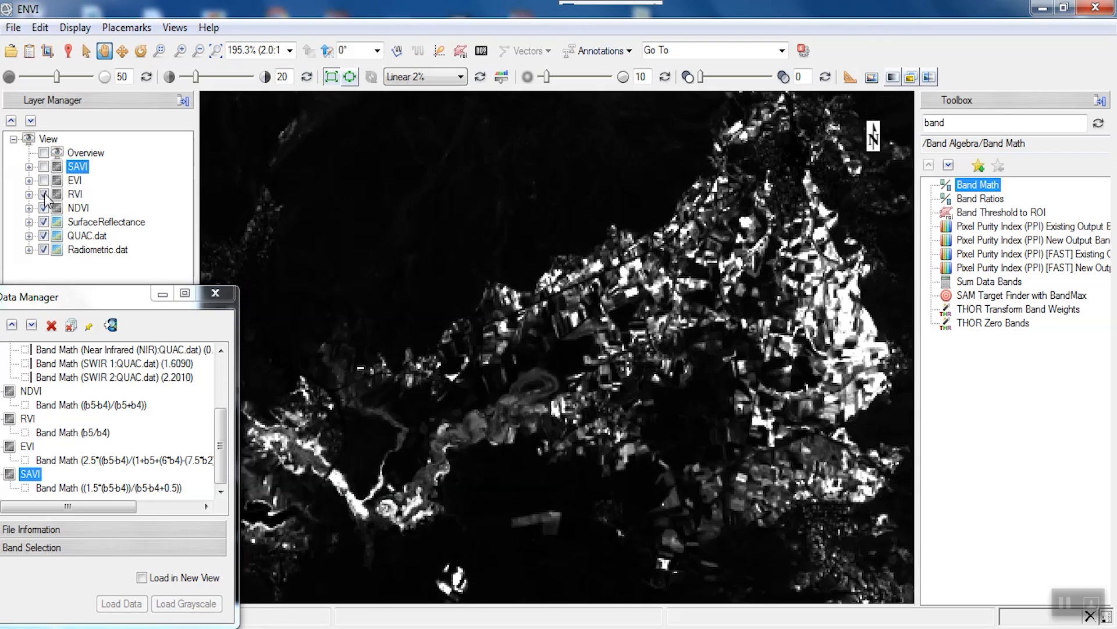
left_click(43, 194)
left_click(44, 208)
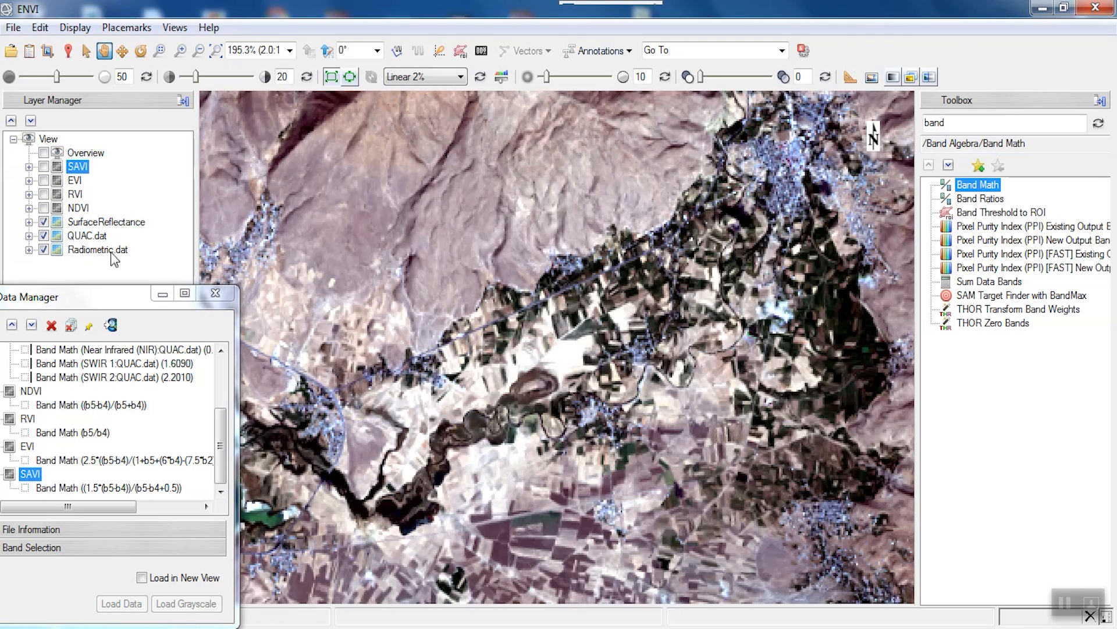
left_click(43, 168)
left_click(43, 167)
left_click(44, 167)
left_click(44, 167)
left_click(44, 167)
left_click(43, 167)
- Toggle the EVI, RVI and NDVI layers in turn to compare each with the colour image
left_click(44, 181)
left_click(44, 180)
left_click(43, 180)
left_click(44, 180)
left_click(44, 194)
left_click(44, 193)
left_click(44, 208)
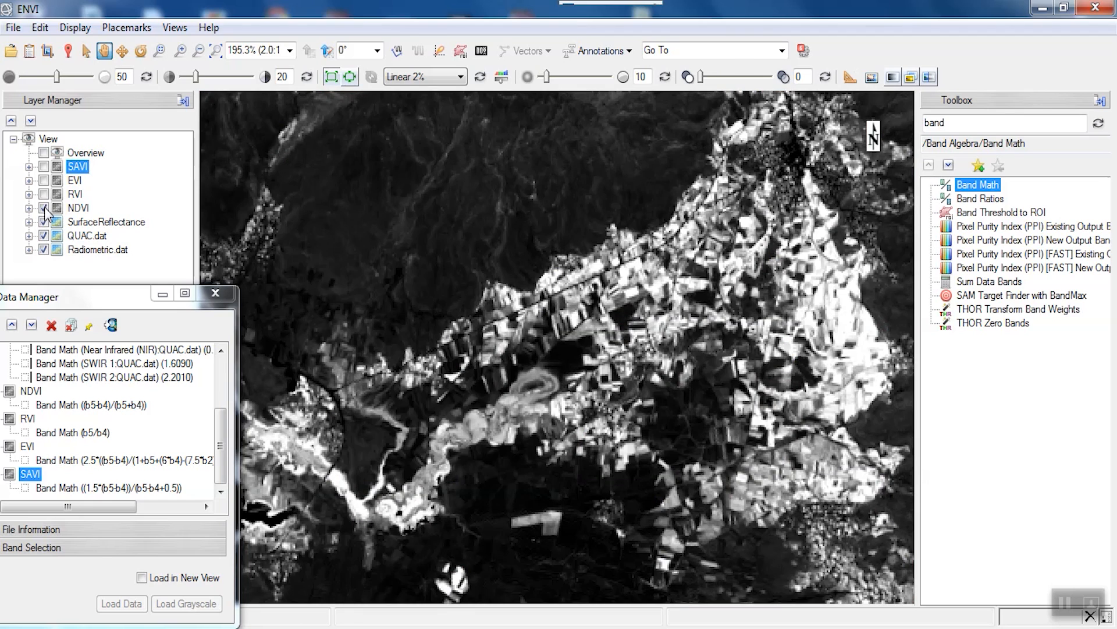
left_click(43, 208)
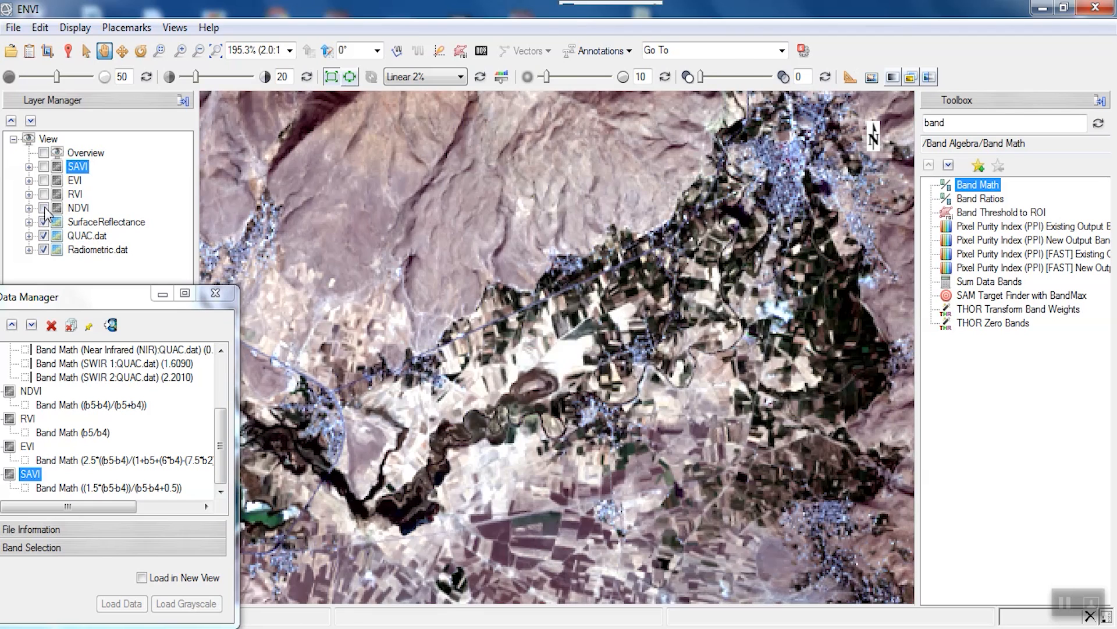
- Toggle SAVI once more, reposition the data window, and leave SAVI shown
left_click(44, 166)
left_click(43, 166)
left_click(44, 166)
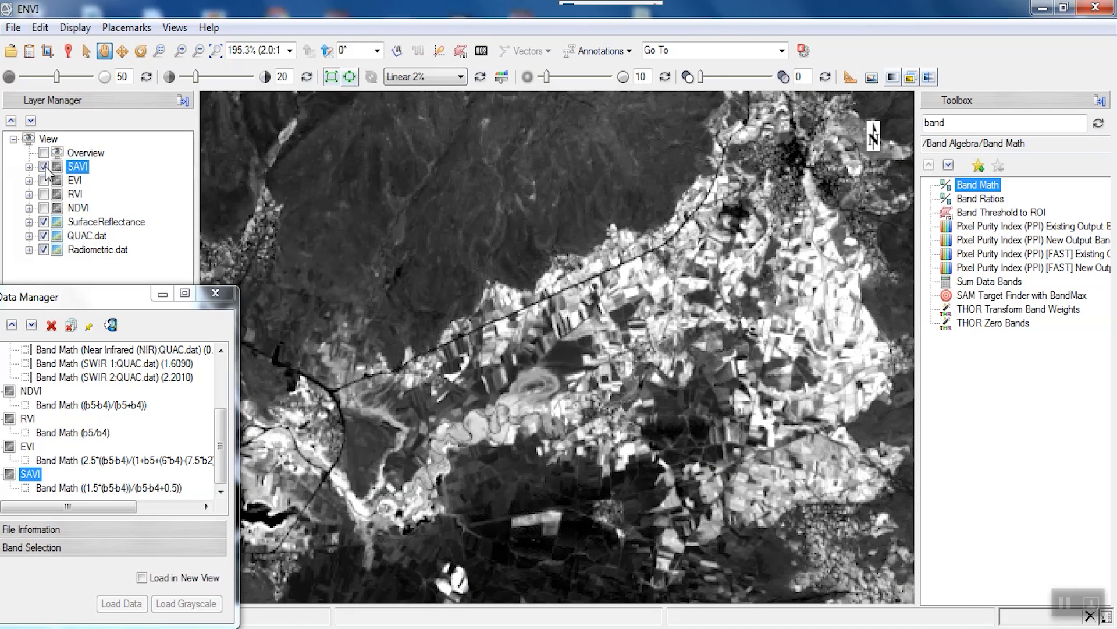
left_click(43, 166)
left_click_drag(90, 289, 127, 169)
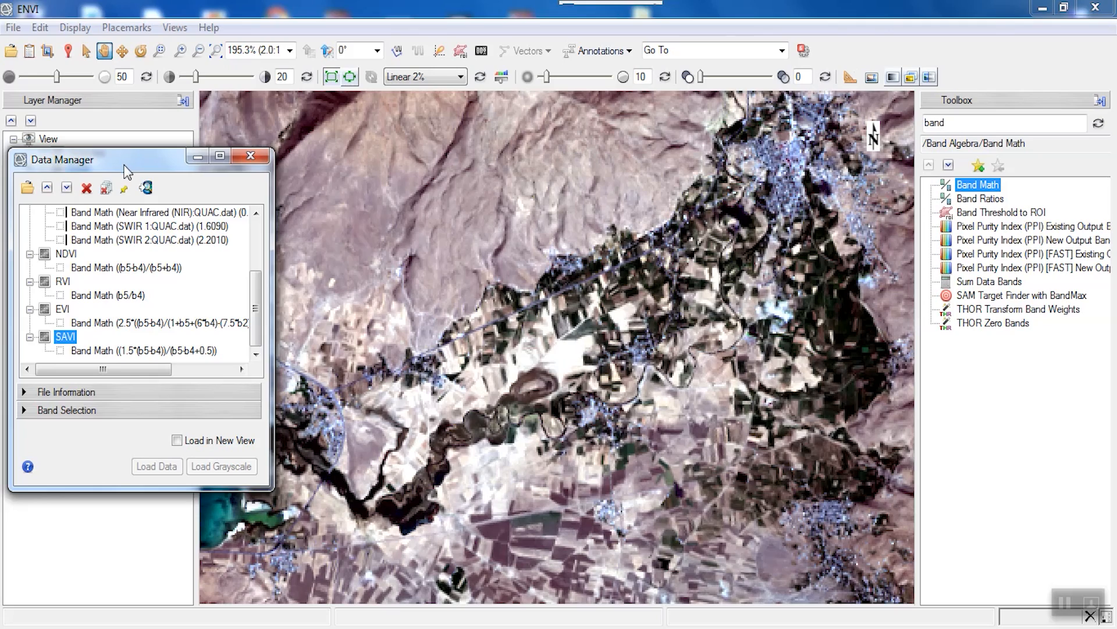
left_click_drag(127, 172, 118, 219)
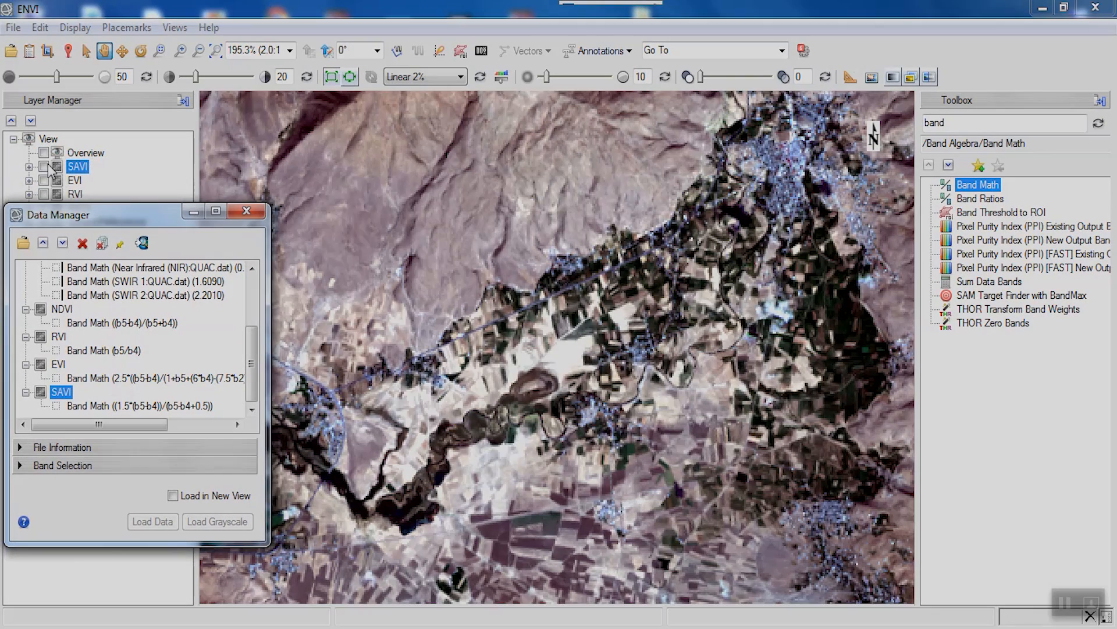
left_click(44, 166)
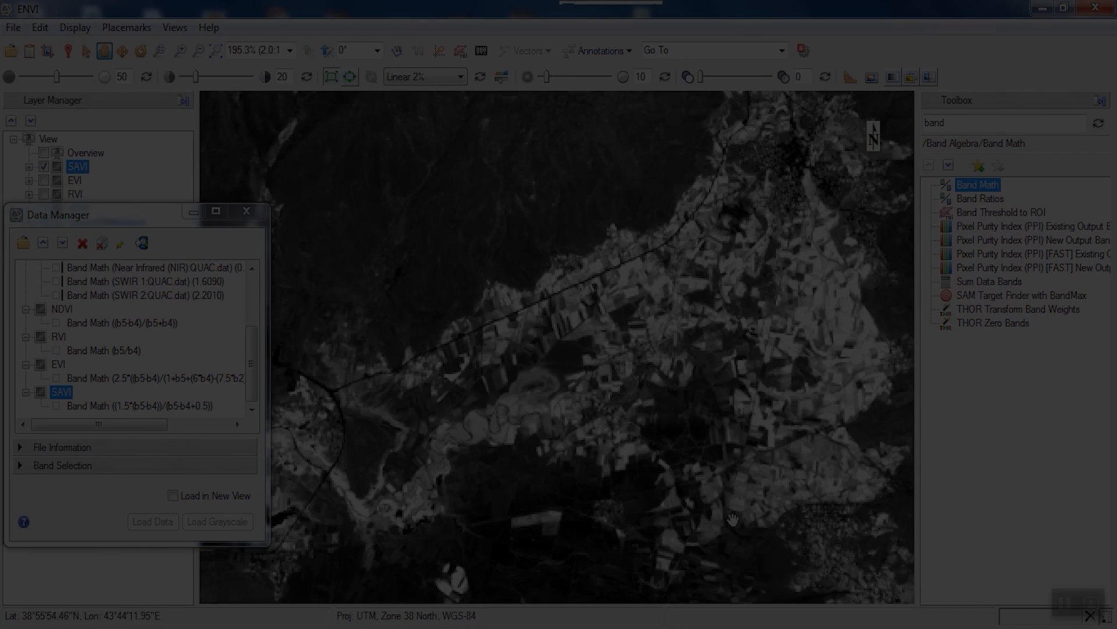